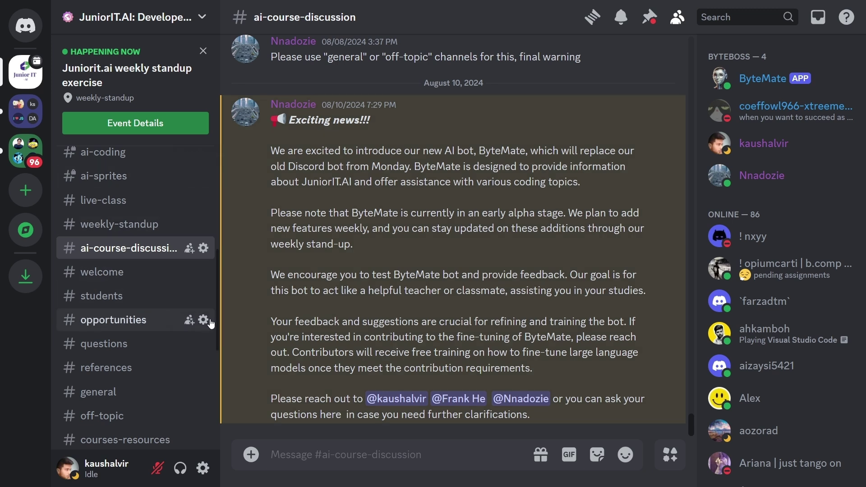
# Send ByteMate's /mentor-create command in ai-course-discussion, choosing it over /mentor-assign.
pyautogui.click(336, 463)
pyautogui.write('/')
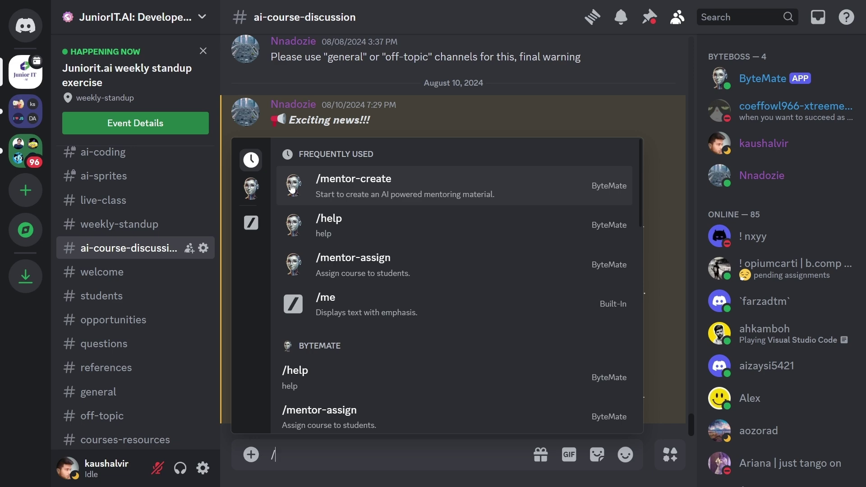
pyautogui.write('mentor')
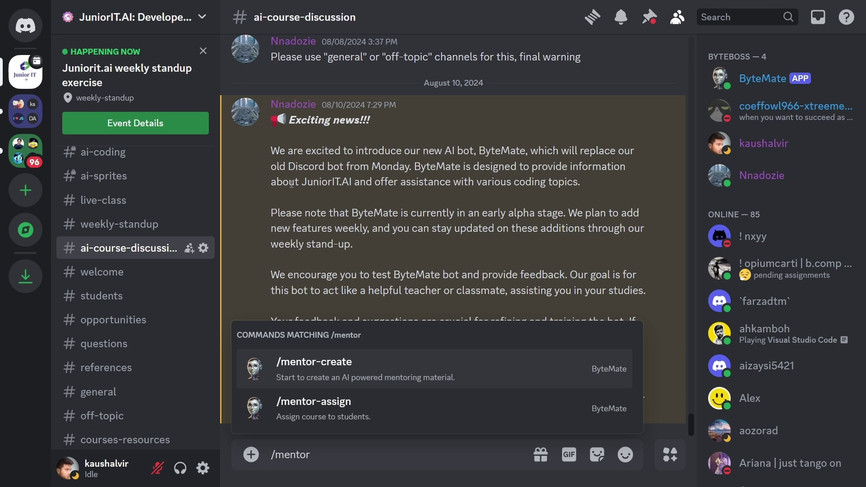
pyautogui.press('Down')
pyautogui.press('Up')
pyautogui.press('Down')
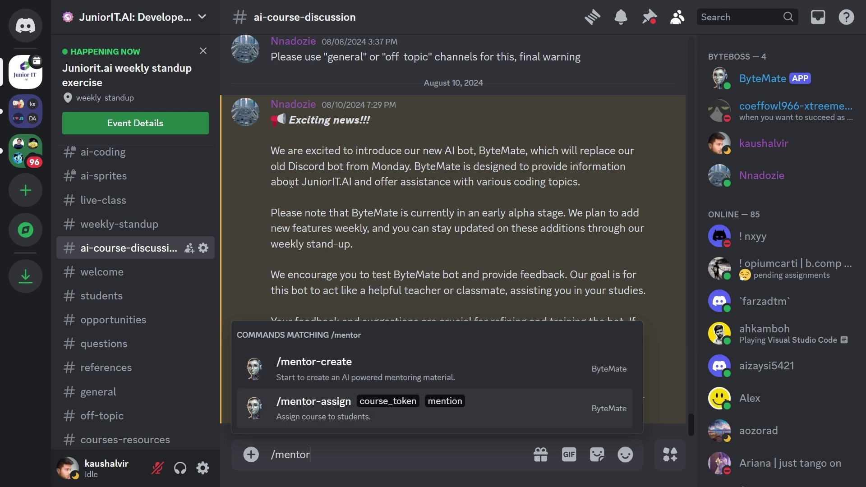
pyautogui.press('Up')
pyautogui.press('Down')
pyautogui.press('Up')
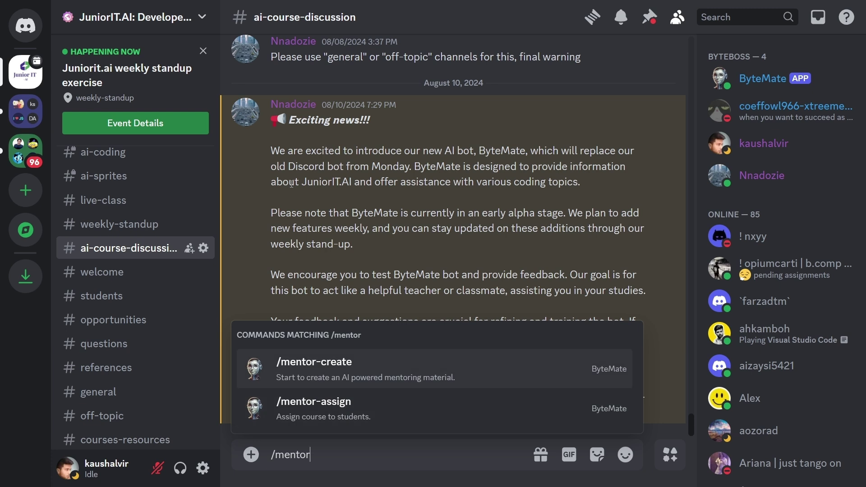
pyautogui.click(407, 378)
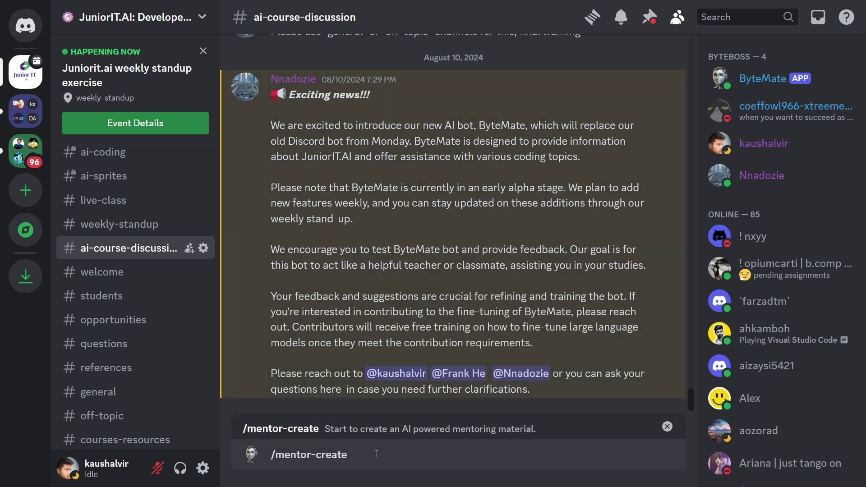
pyautogui.press('Return')
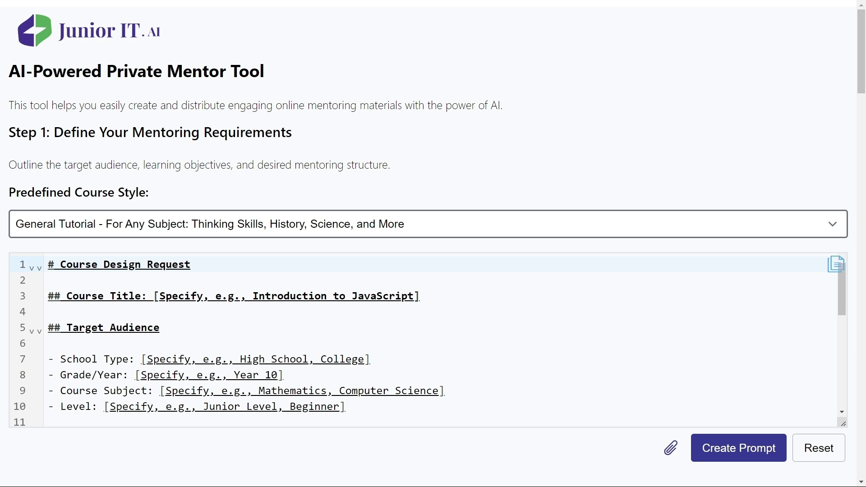
# Pick 'Coding Tutorial with Dev Container' as the predefined course style.
pyautogui.click(202, 227)
pyautogui.press('Return')
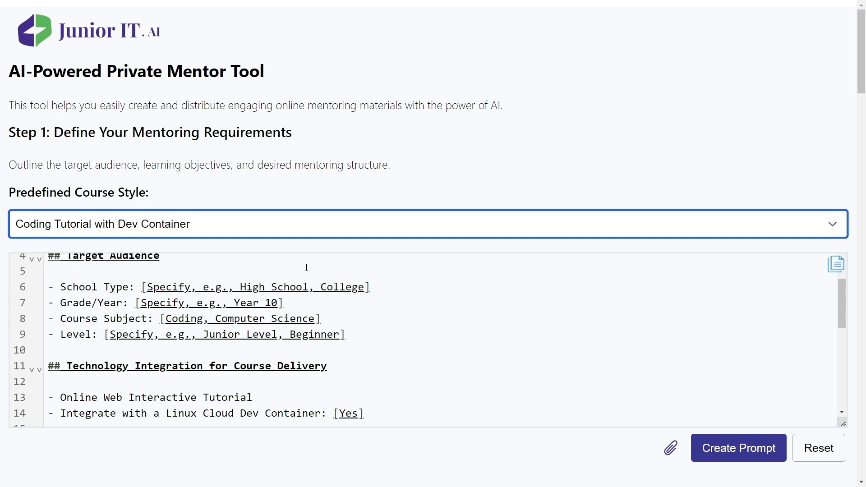
# Paste 'First Steps in JavaScript' as the course title and trim School Type to High School.
pyautogui.click(415, 301)
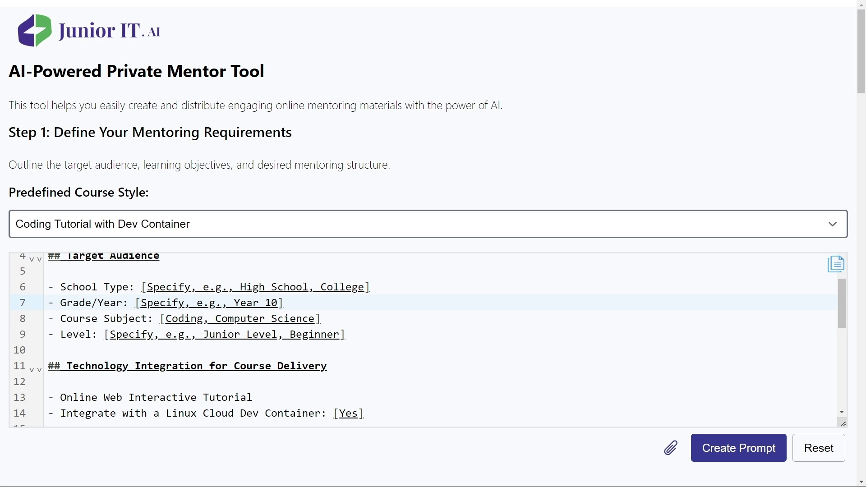
pyautogui.scroll(1, 447, 299)
pyautogui.scroll(-1, 406, 286)
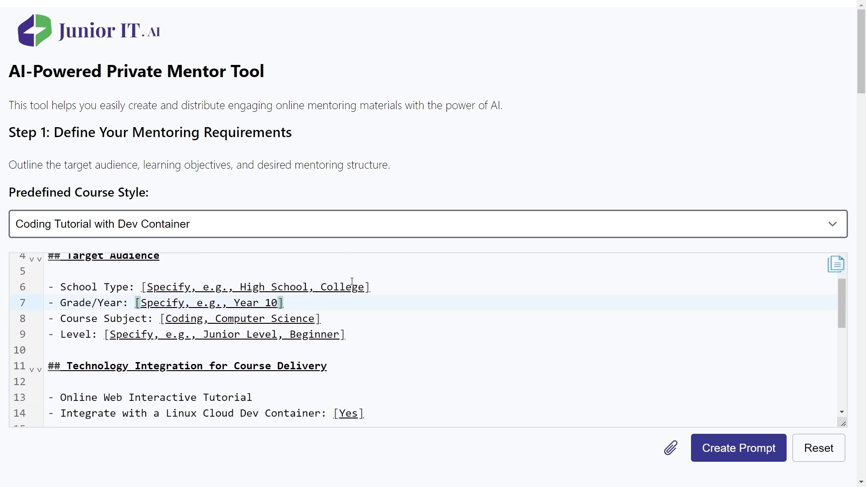
pyautogui.scroll(1, 397, 279)
pyautogui.moveTo(390, 280); pyautogui.dragTo(161, 278)
pyautogui.write('First Steps in JavaScript')
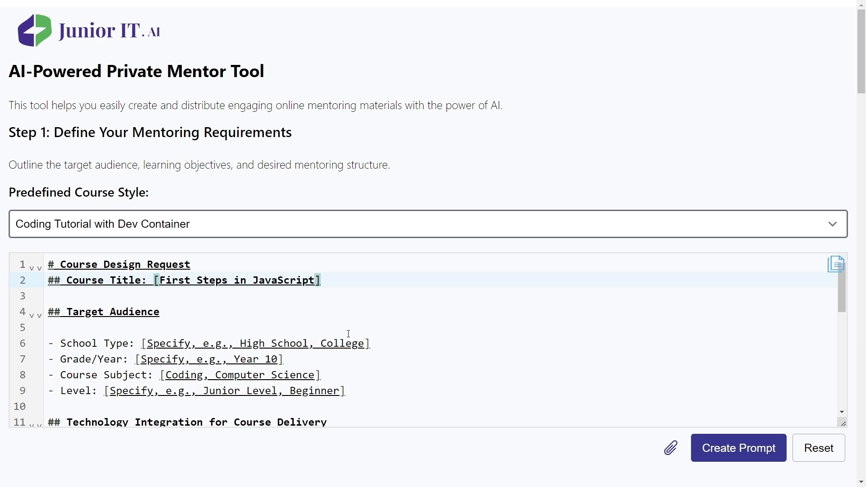
pyautogui.moveTo(239, 343); pyautogui.dragTo(149, 346)
pyautogui.press('BackSpace')
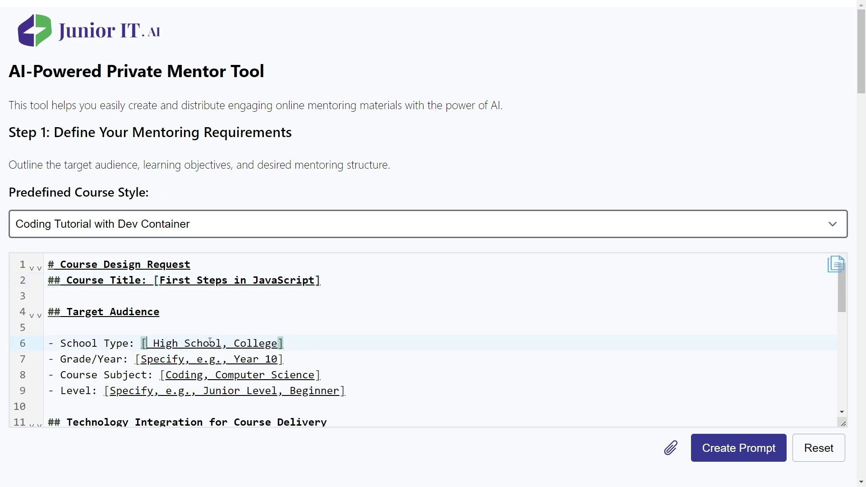
pyautogui.click(315, 350)
pyautogui.moveTo(279, 343); pyautogui.dragTo(226, 346)
pyautogui.press('BackSpace')
pyautogui.press('BackSpace')
# Set Grade/Year to Year 10, Course Subject to Coding only, and Level to Beginner.
pyautogui.scroll(-1, 262, 338)
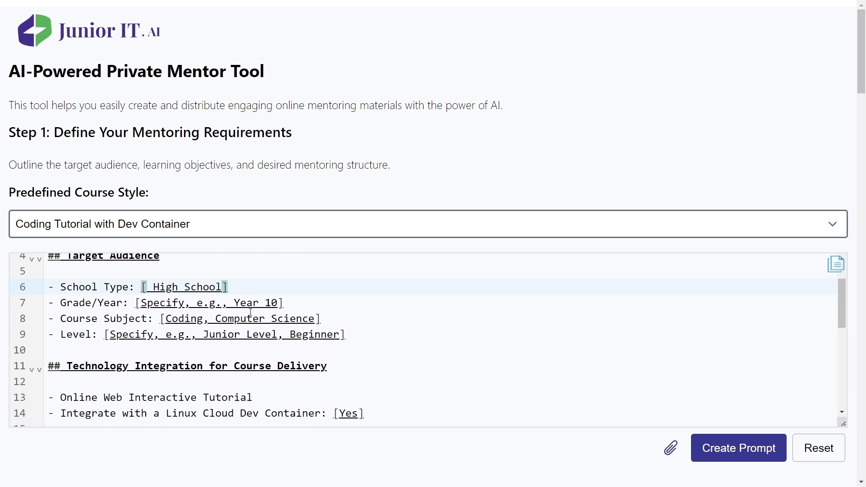
pyautogui.moveTo(233, 302); pyautogui.dragTo(137, 303)
pyautogui.press('BackSpace')
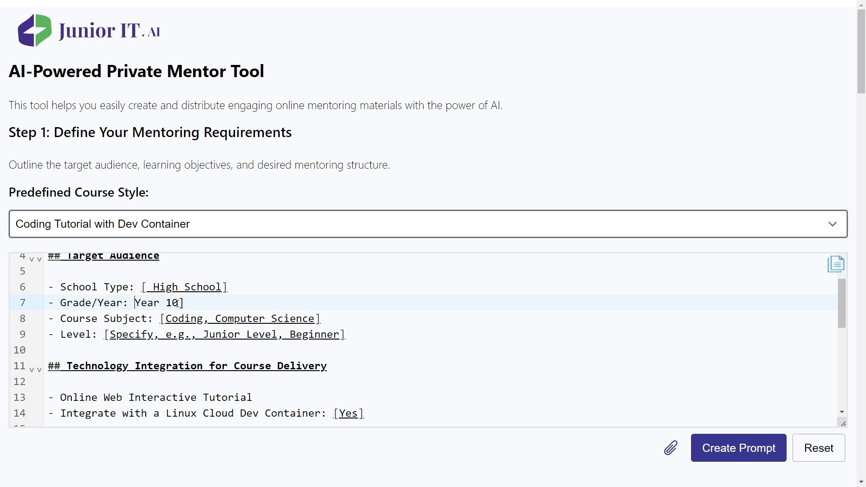
pyautogui.write('{')
pyautogui.press('BackSpace')
pyautogui.write('[')
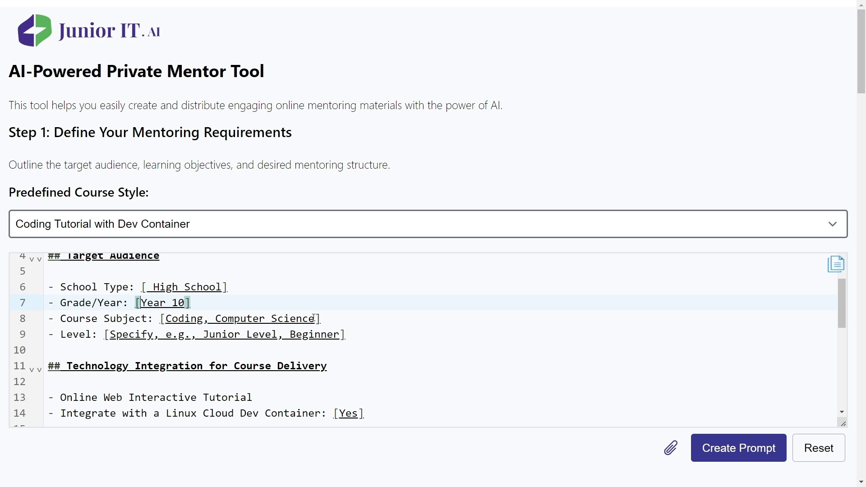
pyautogui.moveTo(314, 319); pyautogui.dragTo(203, 318)
pyautogui.press('BackSpace')
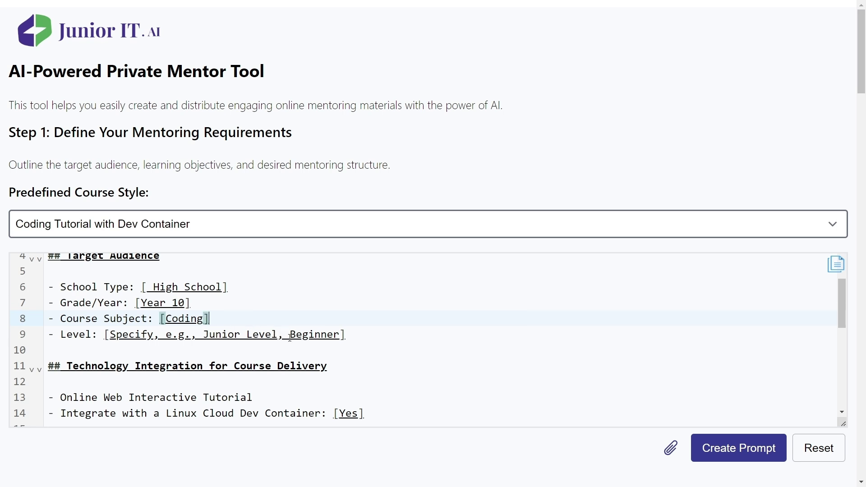
pyautogui.moveTo(289, 334); pyautogui.dragTo(116, 334)
pyautogui.press('BackSpace')
pyautogui.press('BackSpace')
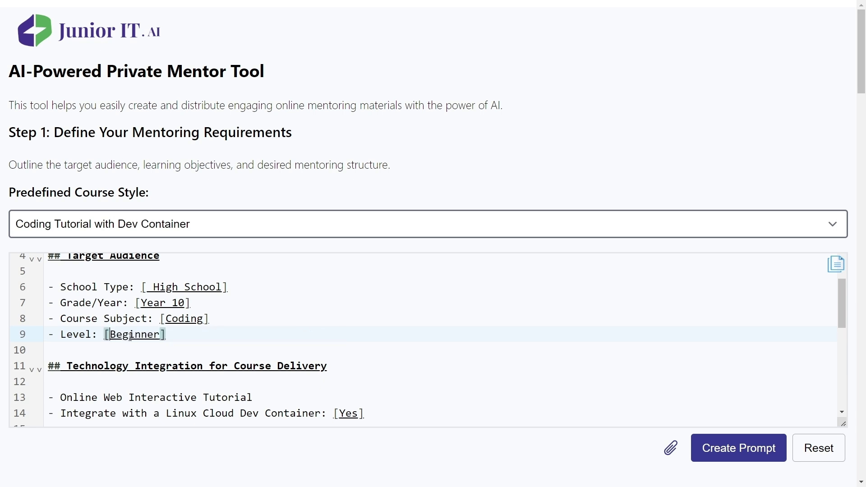
pyautogui.scroll(-1, 229, 332)
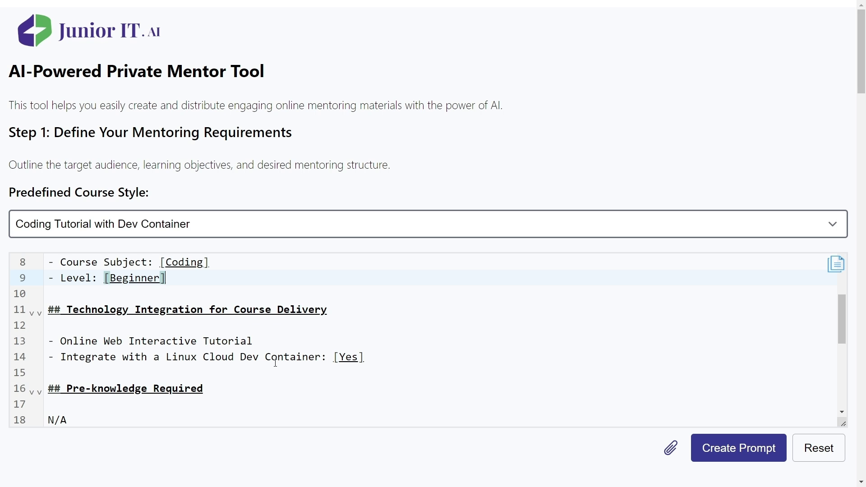
# Replace N/A under Excluded Knowledge Areas with Functions in JavaScript and Control structures bullets.
pyautogui.scroll(-3, 276, 362)
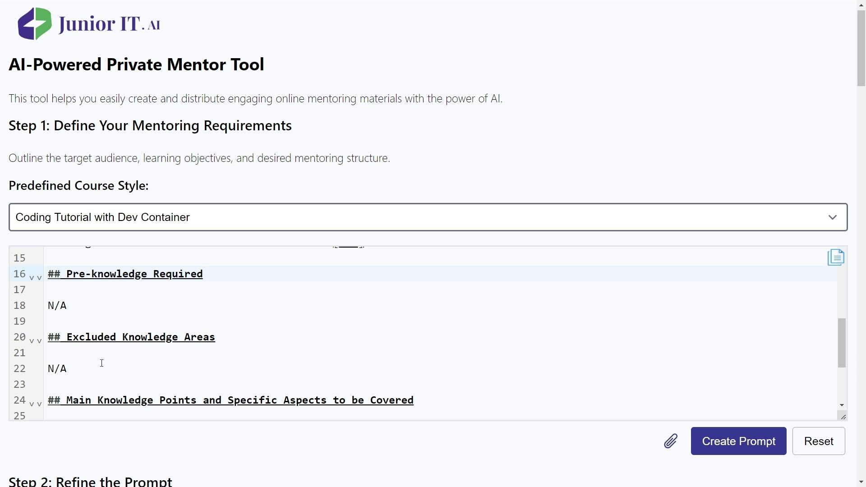
pyautogui.moveTo(79, 372); pyautogui.dragTo(49, 370)
pyautogui.press('BackSpace')
pyautogui.write('- Functions in JavaScript - Control structures')
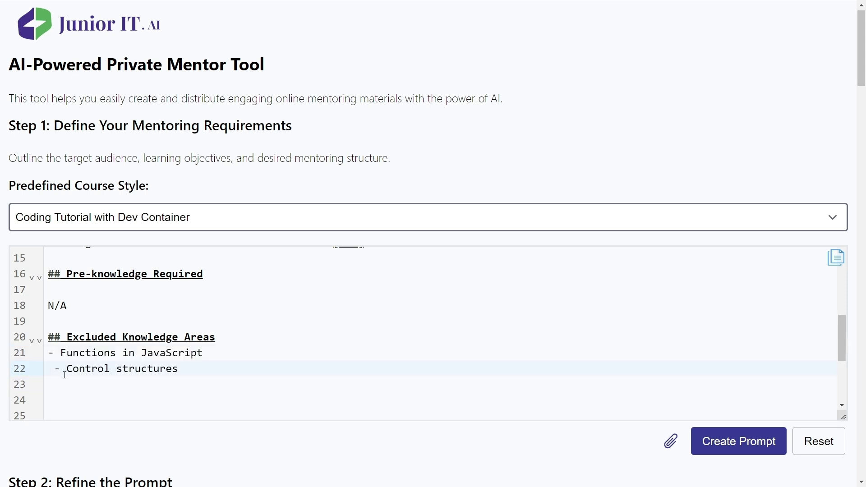
pyautogui.press('BackSpace')
pyautogui.scroll(-2, 194, 368)
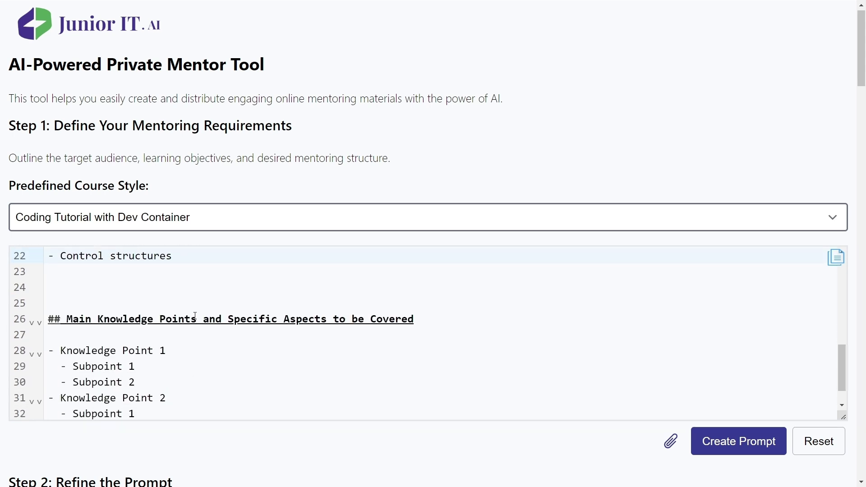
pyautogui.scroll(2, 218, 305)
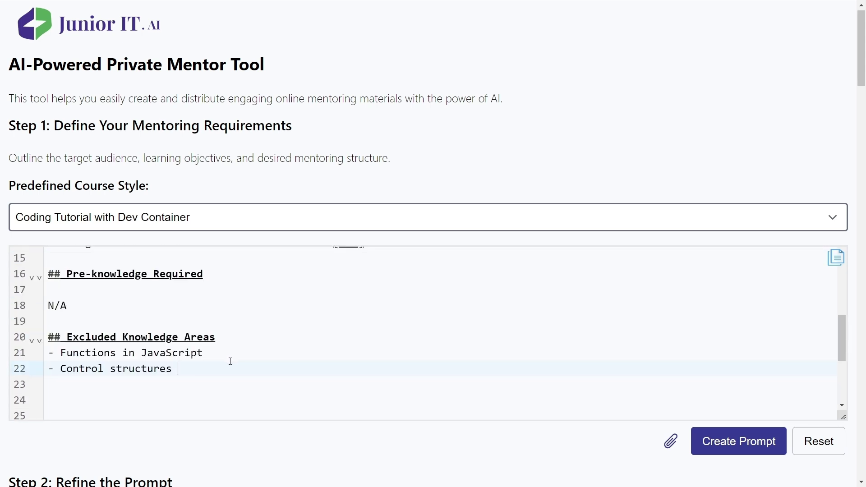
pyautogui.scroll(-2, 230, 361)
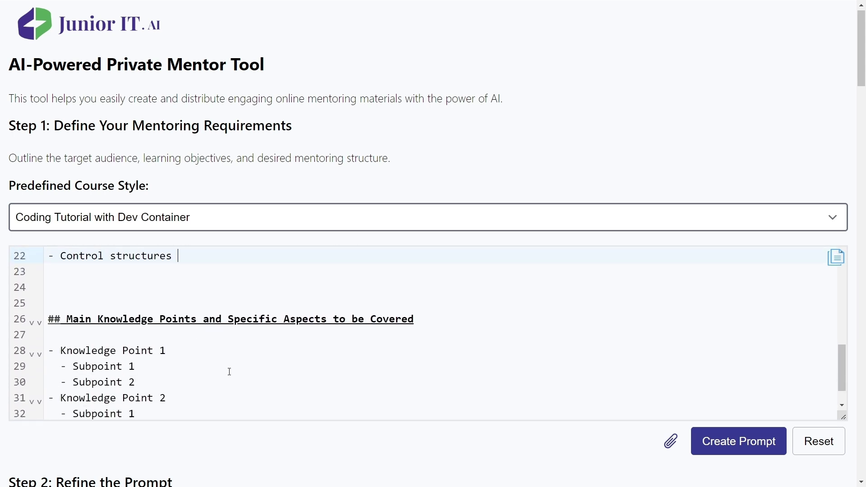
pyautogui.scroll(-1, 228, 371)
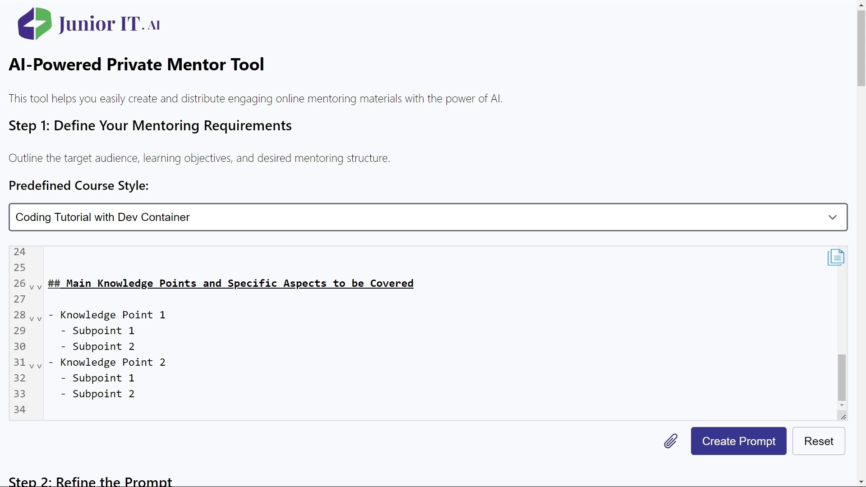
# Paste the Variables and Data Types and operators outline over the placeholder knowledge points, fixing spacing before Primitive.
pyautogui.moveTo(141, 393); pyautogui.dragTo(42, 315)
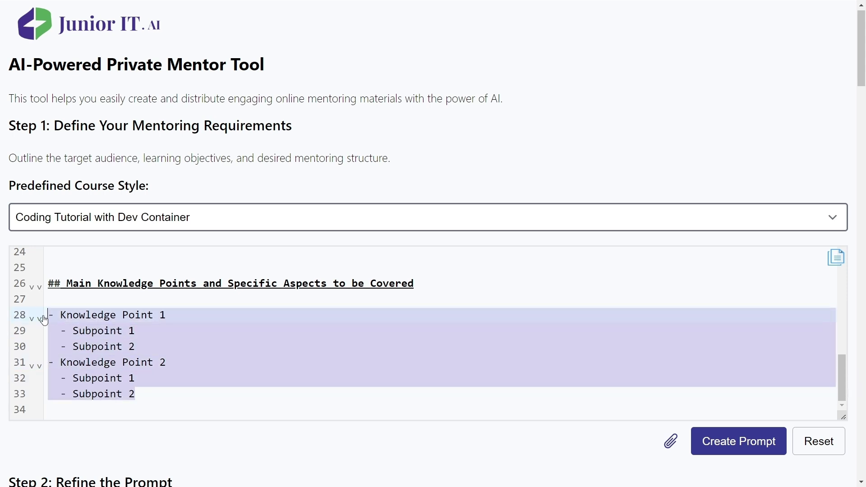
pyautogui.write('- Variables and Data Types     - var, let, const     -Primitive Data Types: String, Number, Boolean, Null, Undefined, Symbol  - operators     - Arithmetic Operators     - Comparison Operators')
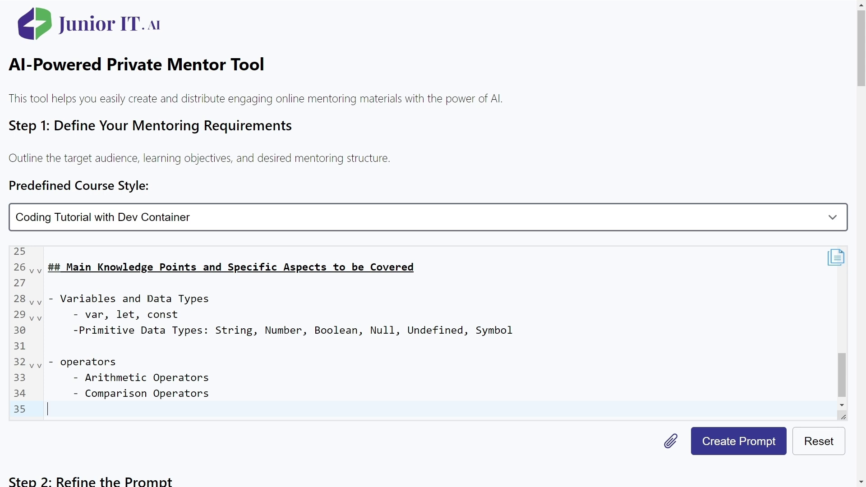
pyautogui.click(82, 336)
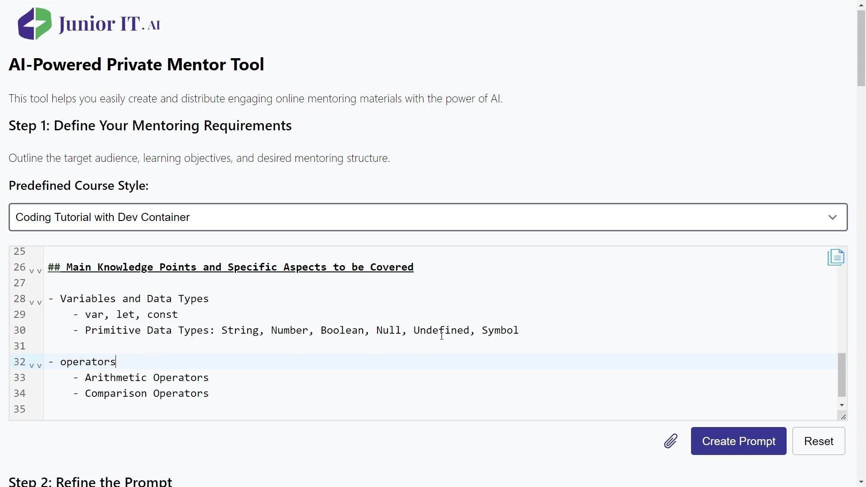
pyautogui.moveTo(84, 314); pyautogui.dragTo(216, 331)
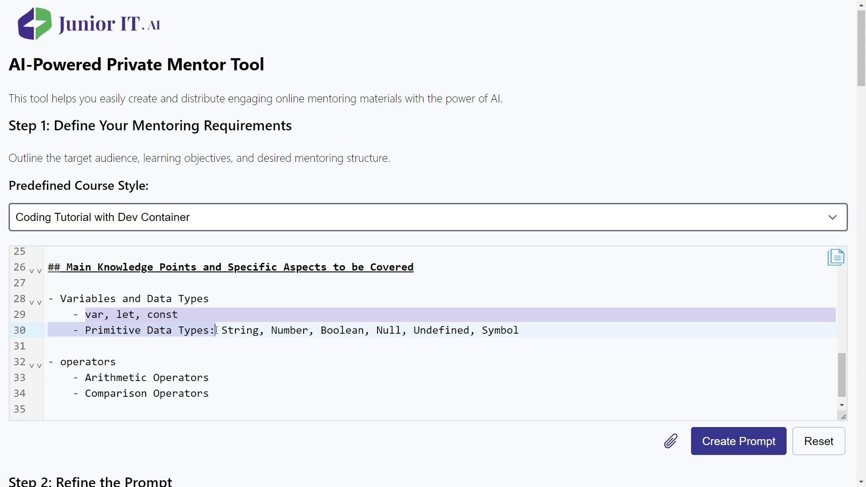
pyautogui.click(211, 358)
pyautogui.moveTo(72, 377); pyautogui.dragTo(212, 392)
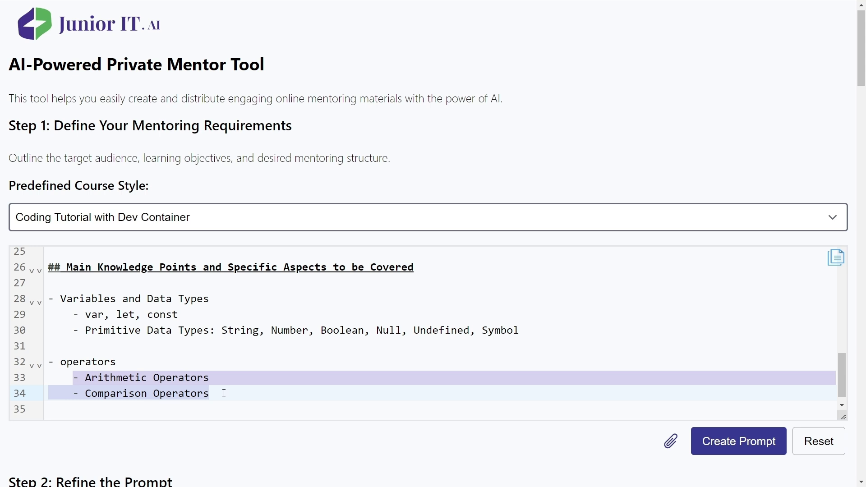
pyautogui.click(539, 399)
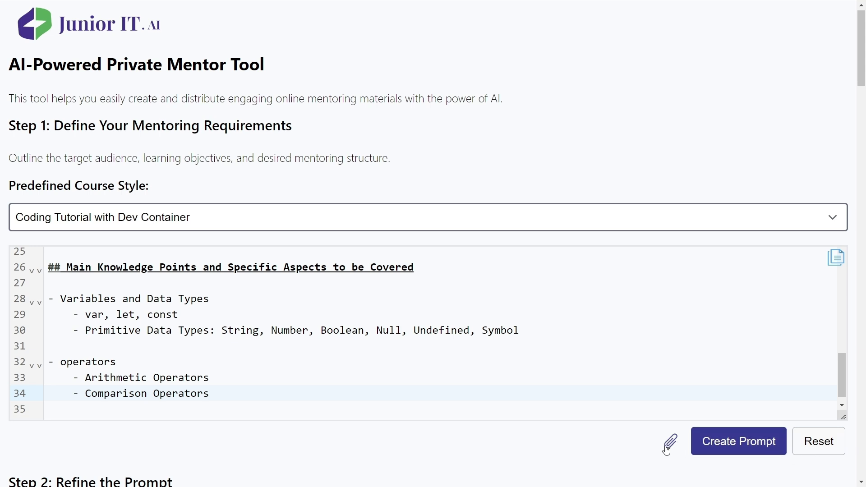
# Leave the extra documentation field hidden and create the prompt from the requirements.
pyautogui.click(669, 445)
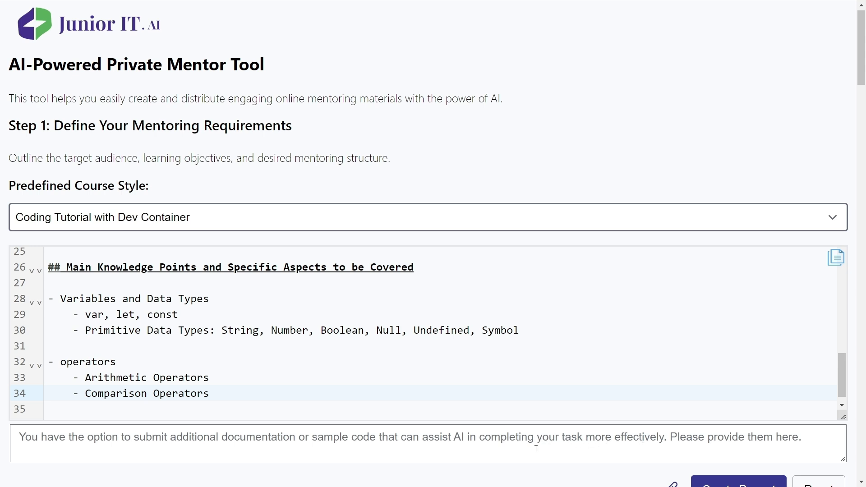
pyautogui.scroll(-1, 543, 456)
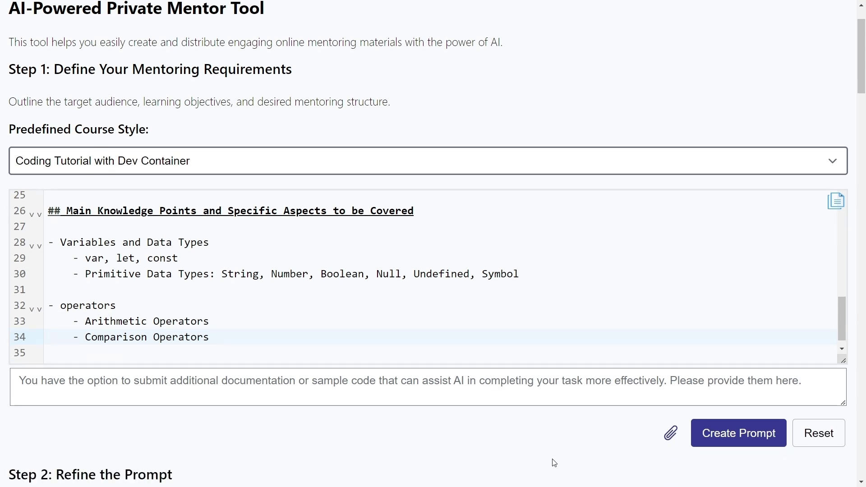
pyautogui.click(670, 434)
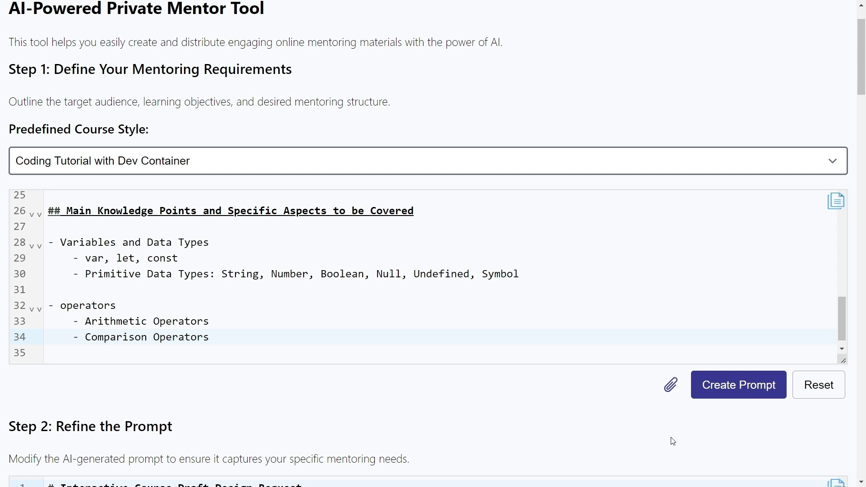
pyautogui.click(731, 400)
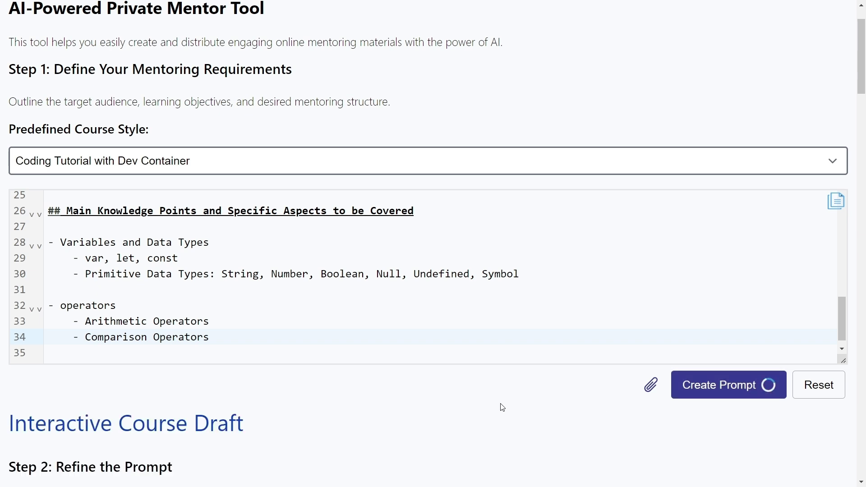
# Review the generated prompt in the Step 2 editor down to Summary, FAQ, Tests and Project.
pyautogui.scroll(-3, 479, 407)
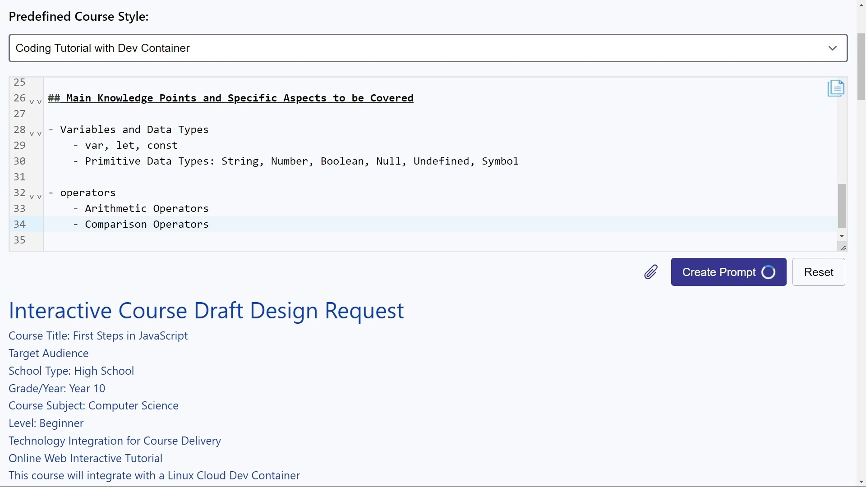
pyautogui.moveTo(202, 208); pyautogui.dragTo(3, 210)
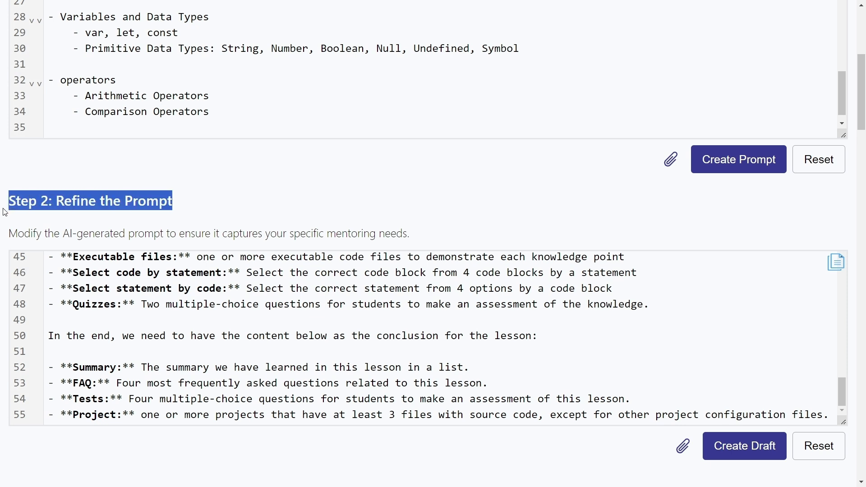
pyautogui.click(134, 289)
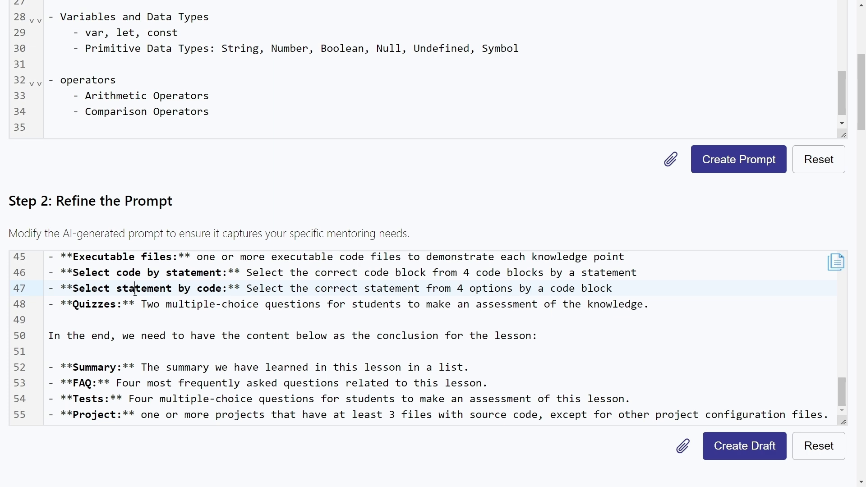
pyautogui.scroll(7, 145, 293)
pyautogui.scroll(8, 155, 297)
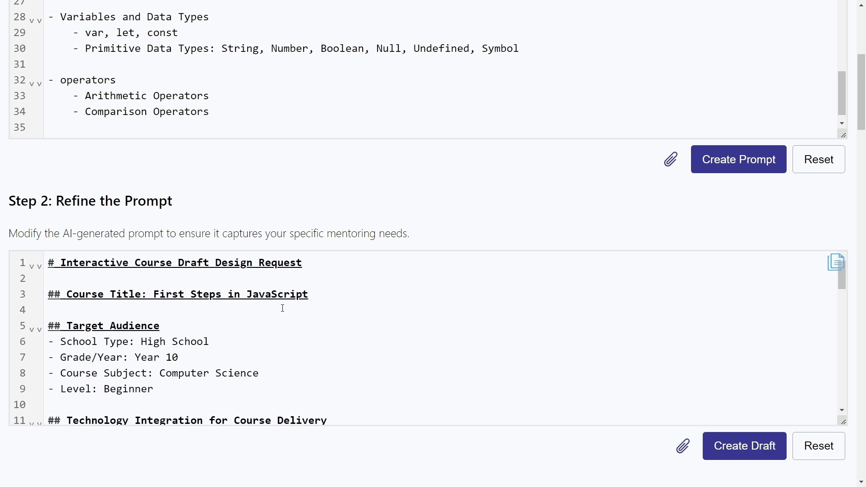
pyautogui.scroll(-8, 290, 336)
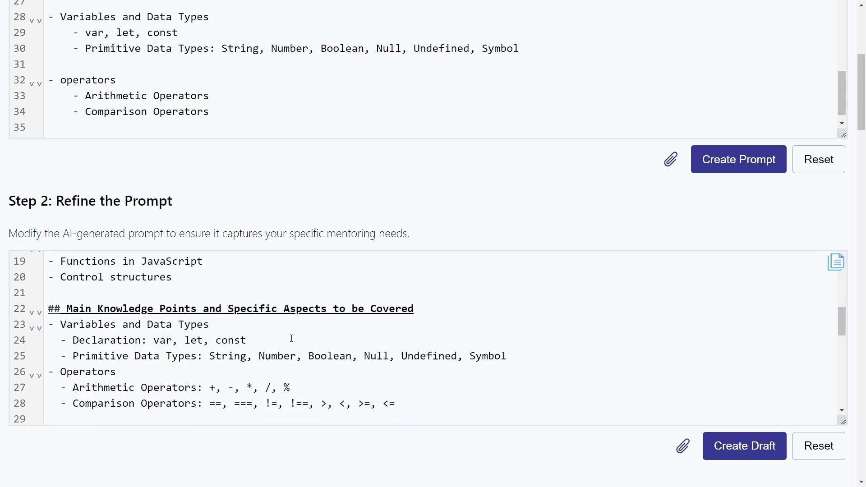
pyautogui.scroll(2, 293, 338)
pyautogui.scroll(1, 294, 339)
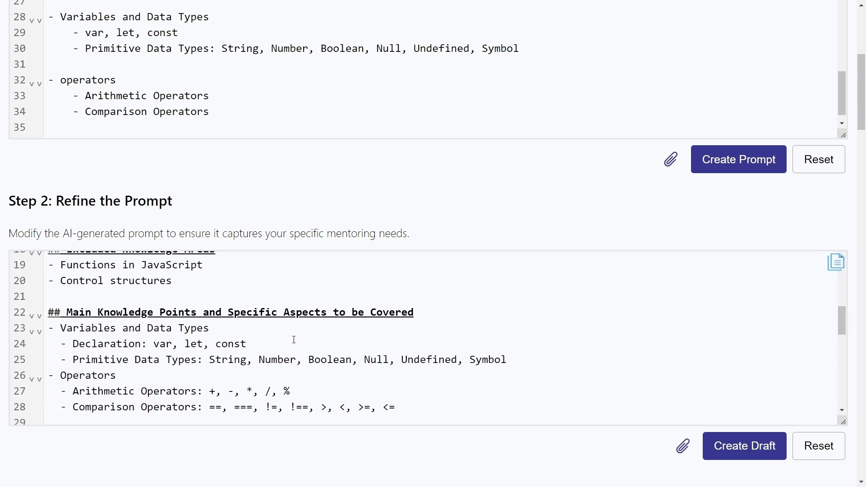
pyautogui.scroll(-5, 294, 339)
pyautogui.scroll(3, 281, 340)
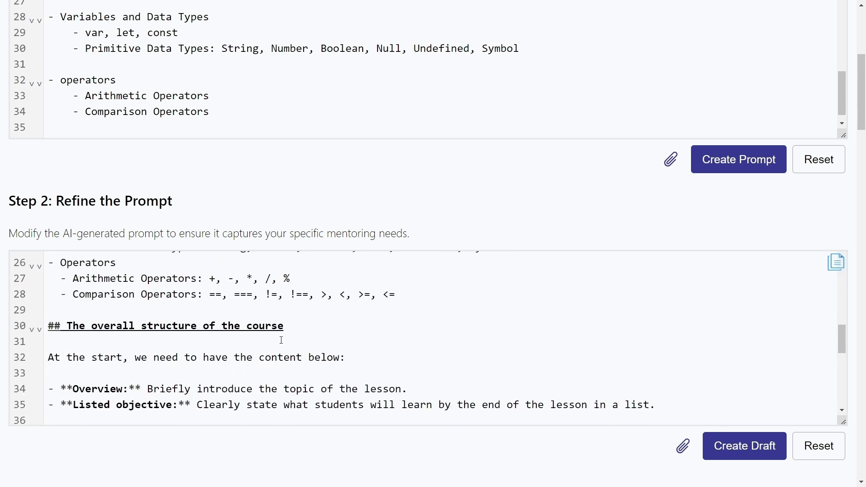
pyautogui.scroll(-2, 309, 336)
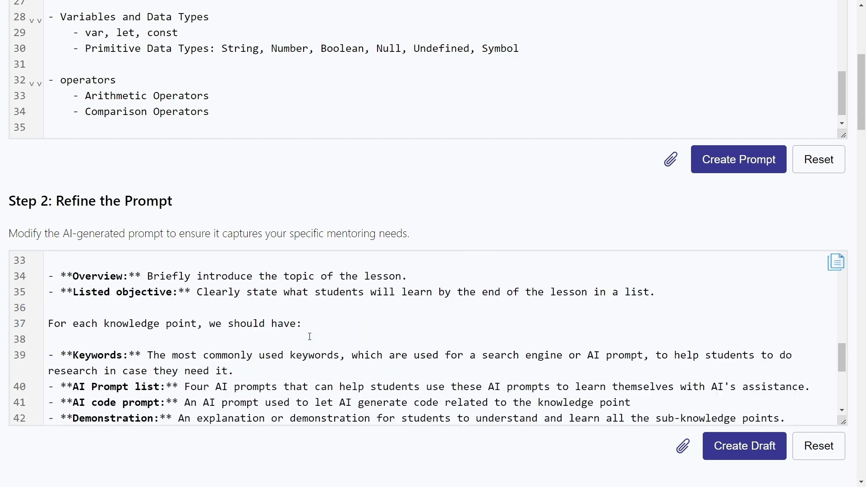
pyautogui.scroll(-2, 310, 334)
pyautogui.scroll(3, 307, 333)
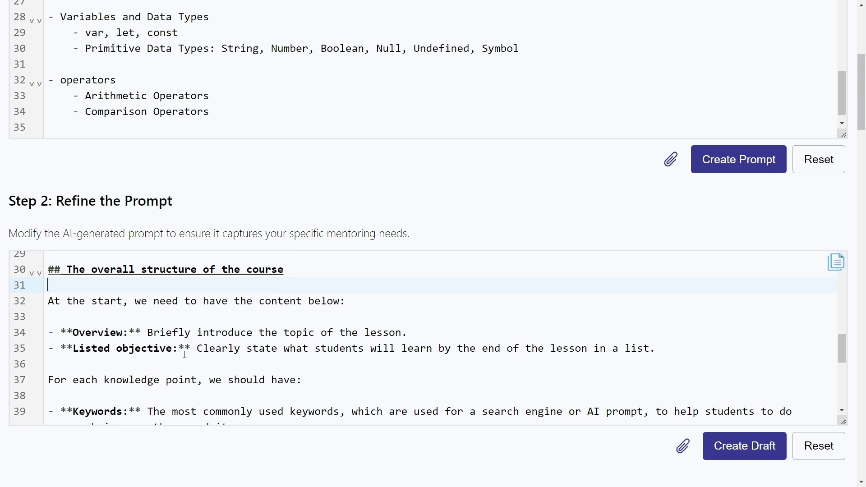
pyautogui.scroll(-1, 188, 357)
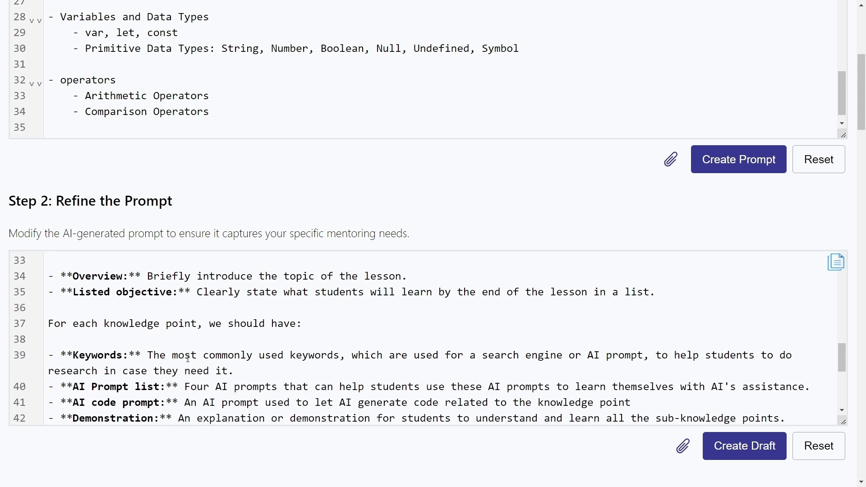
pyautogui.scroll(-1, 181, 357)
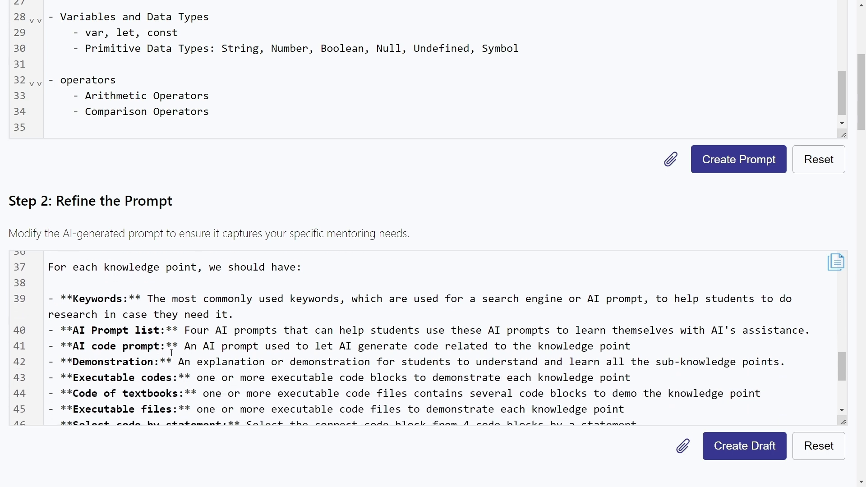
pyautogui.scroll(-1, 175, 357)
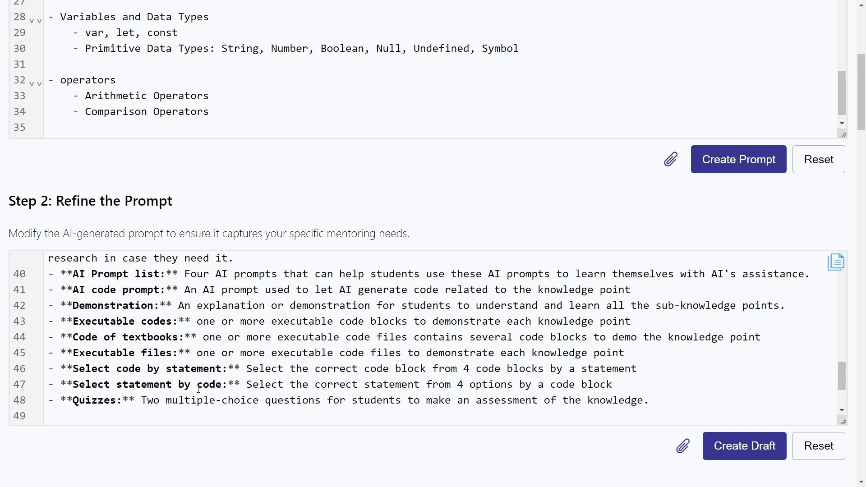
pyautogui.scroll(-2, 203, 400)
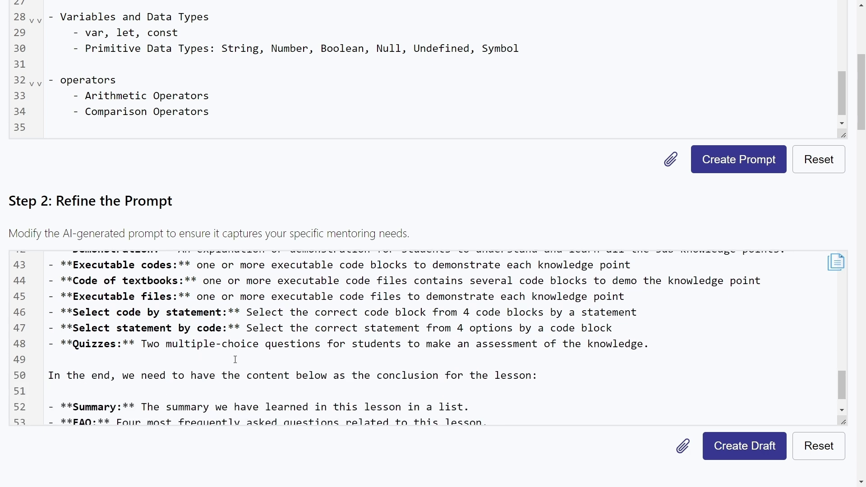
pyautogui.scroll(-2, 240, 381)
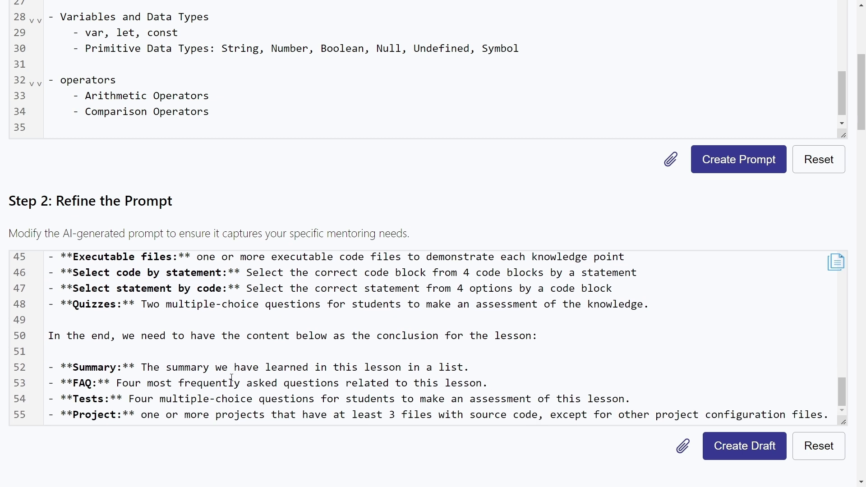
pyautogui.scroll(-1, 232, 378)
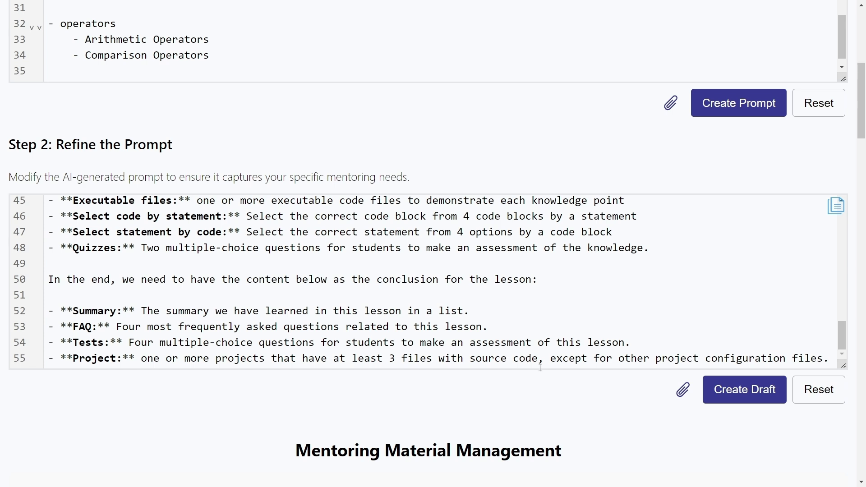
# Create the course draft, then delete Section 1's Quizzes heading and description.
pyautogui.click(745, 401)
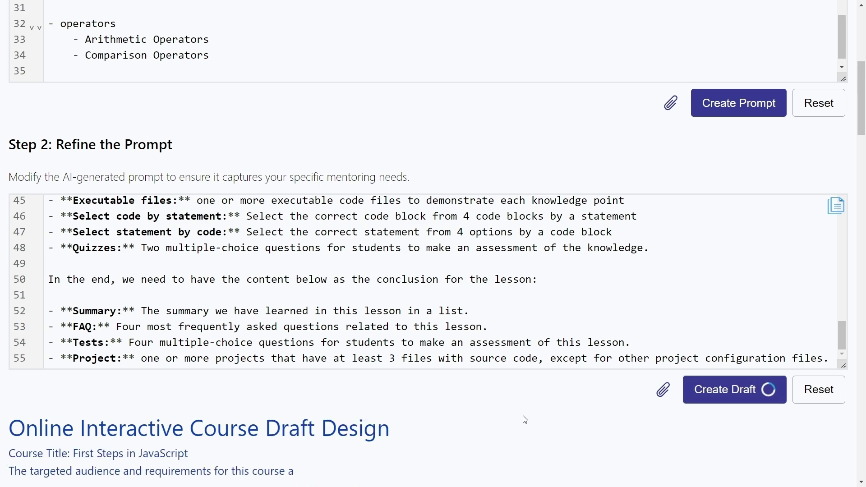
pyautogui.scroll(-1, 499, 419)
pyautogui.scroll(-3, 500, 419)
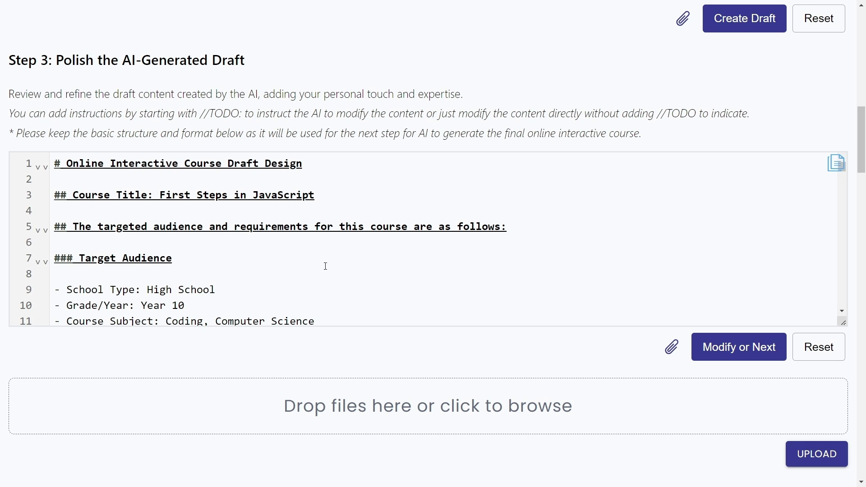
pyautogui.scroll(-10, 325, 266)
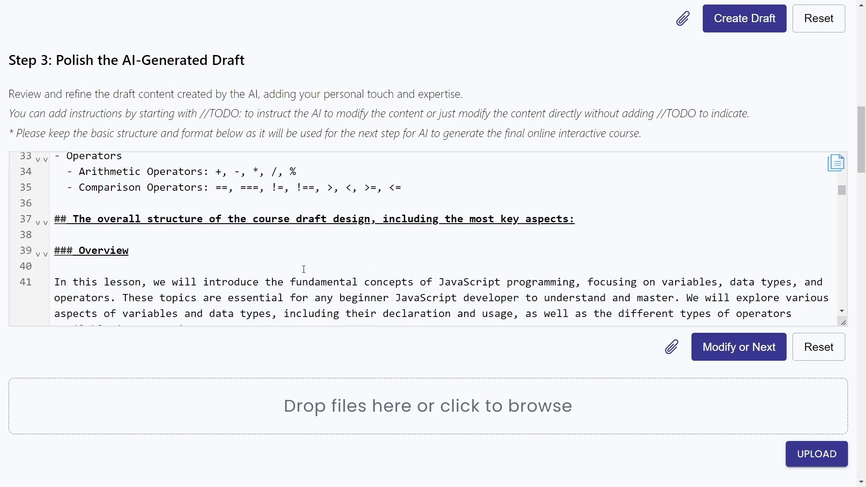
pyautogui.scroll(-13, 304, 269)
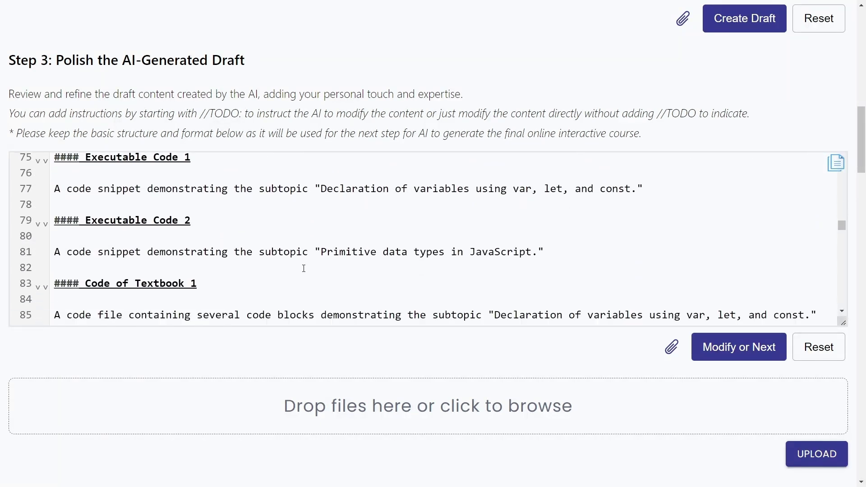
pyautogui.scroll(-2, 303, 268)
pyautogui.scroll(-5, 304, 269)
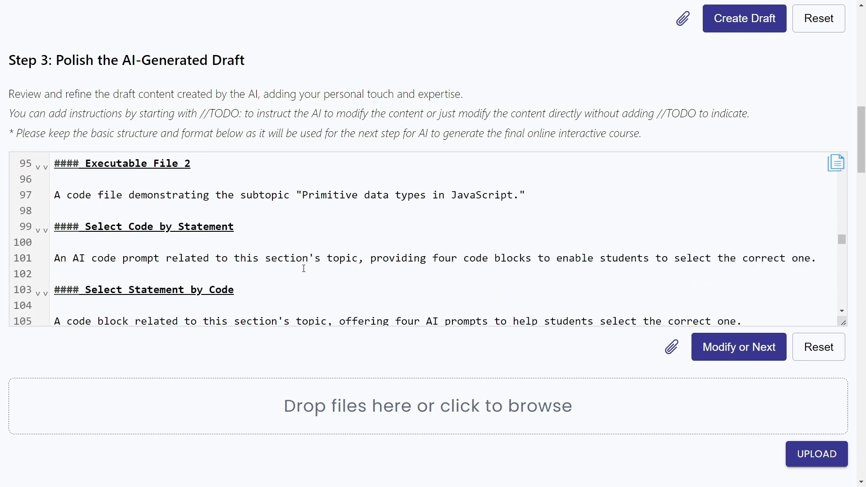
pyautogui.scroll(-2, 304, 269)
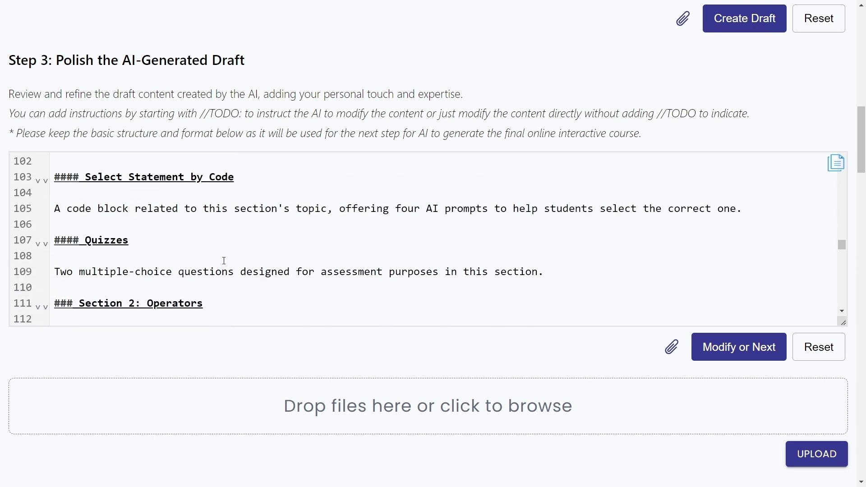
pyautogui.scroll(-2, 224, 260)
pyautogui.moveTo(553, 219); pyautogui.dragTo(42, 185)
pyautogui.press('BackSpace')
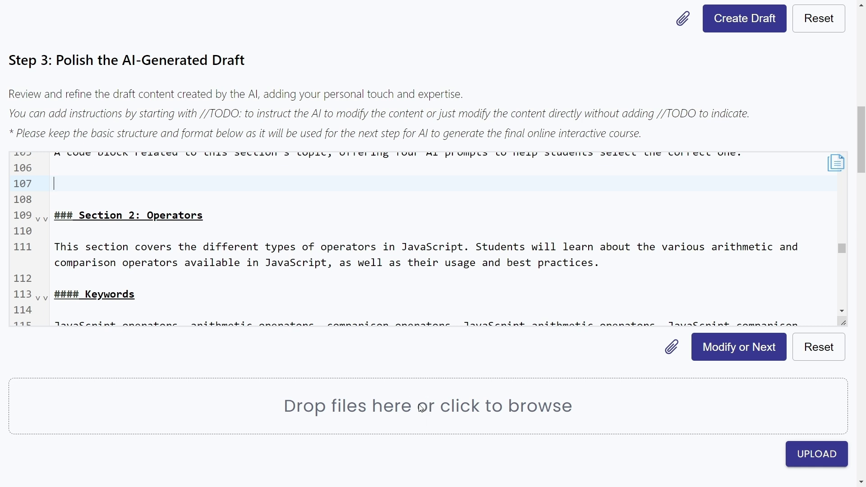
# Upload WhatisFirstPrinciple.mp4 (25.66 MB) and copy the uploaded video's file URL.
pyautogui.click(455, 410)
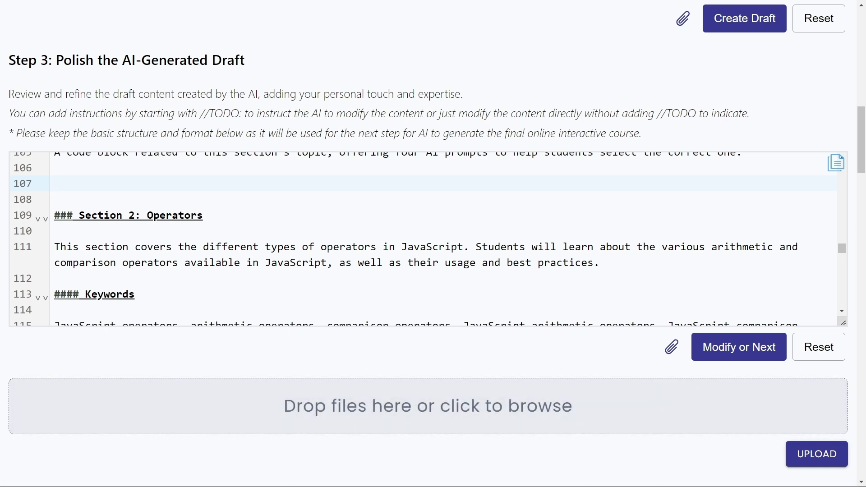
pyautogui.scroll(-3, 470, 320)
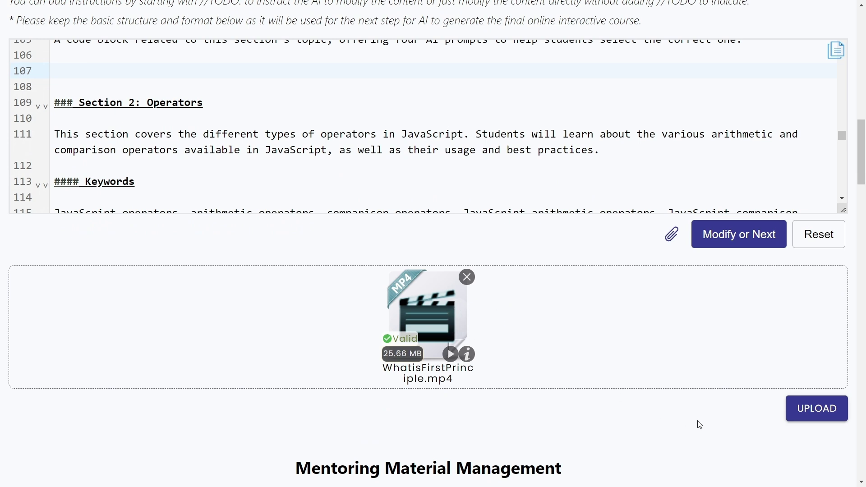
pyautogui.click(814, 410)
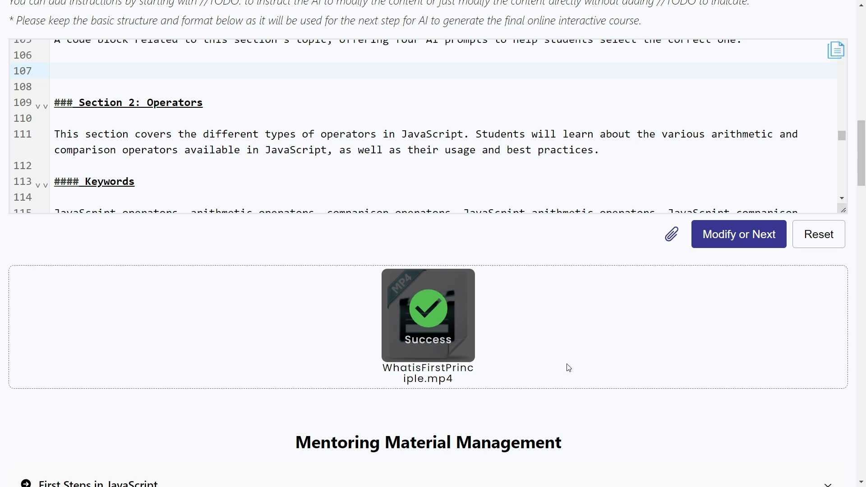
pyautogui.click(432, 305)
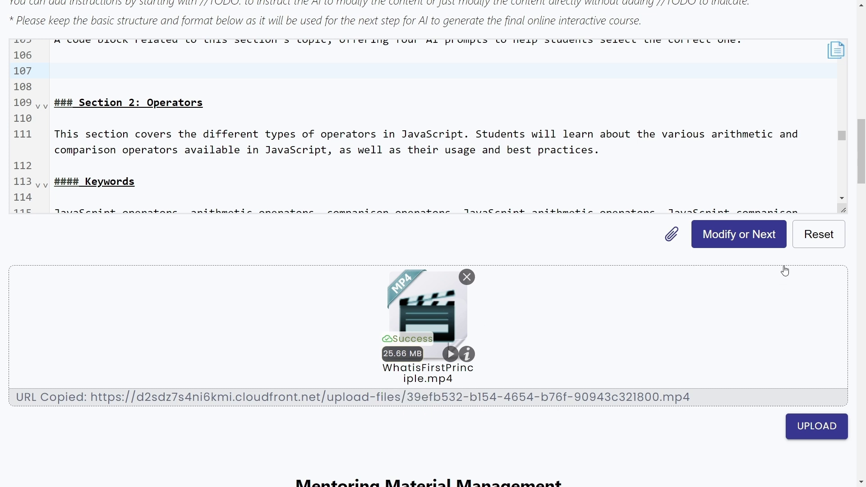
# Pass the edited draft on to Step 4 and create the First Steps in JavaScript course material.
pyautogui.click(769, 243)
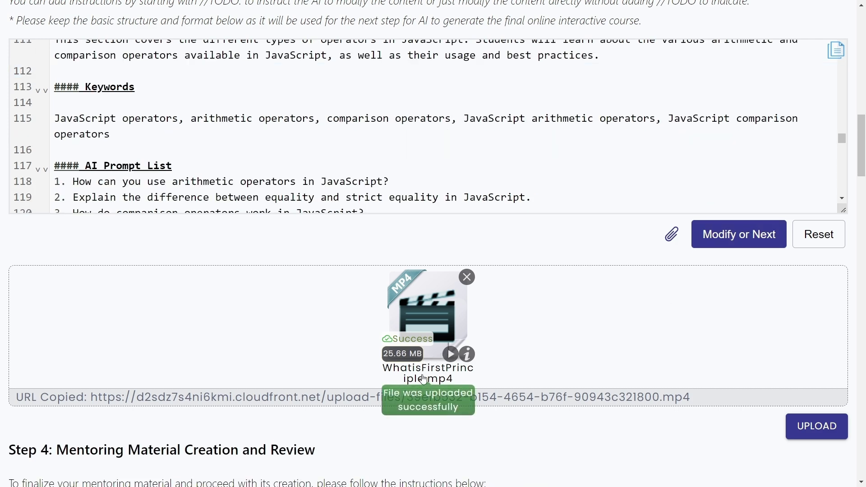
pyautogui.scroll(-4, 412, 397)
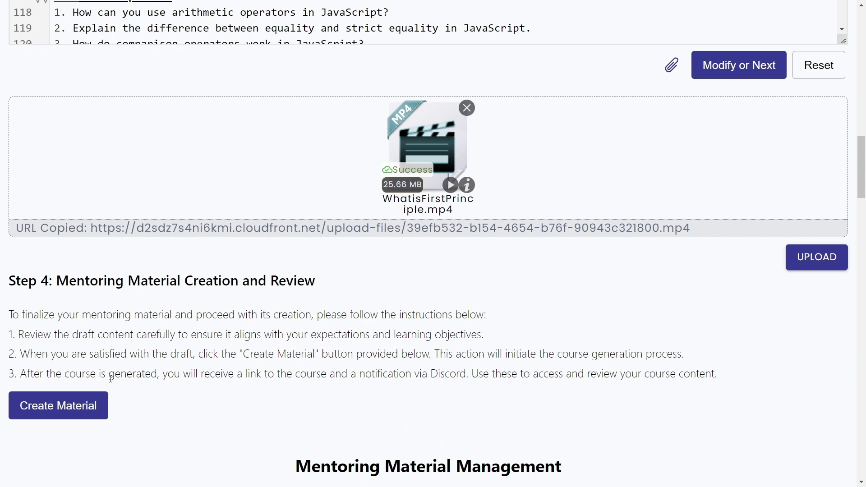
pyautogui.click(91, 413)
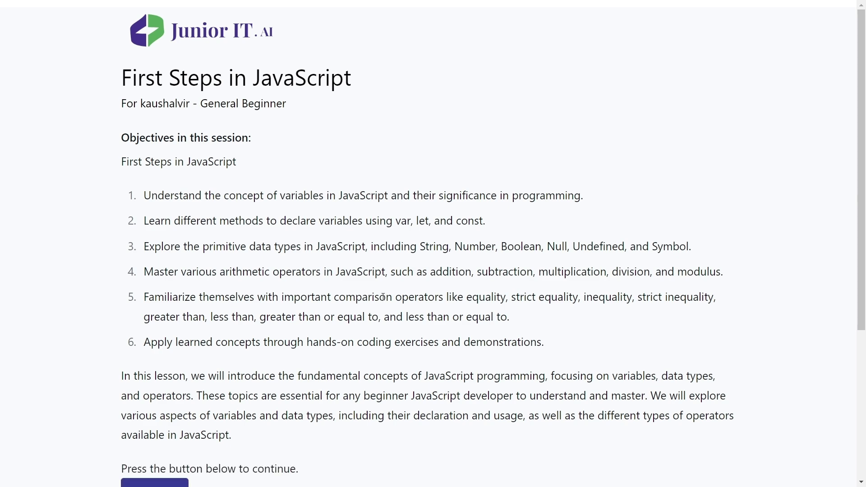
# Continue the lesson to reveal section 1, Variables and Data Types.
pyautogui.scroll(-3, 383, 297)
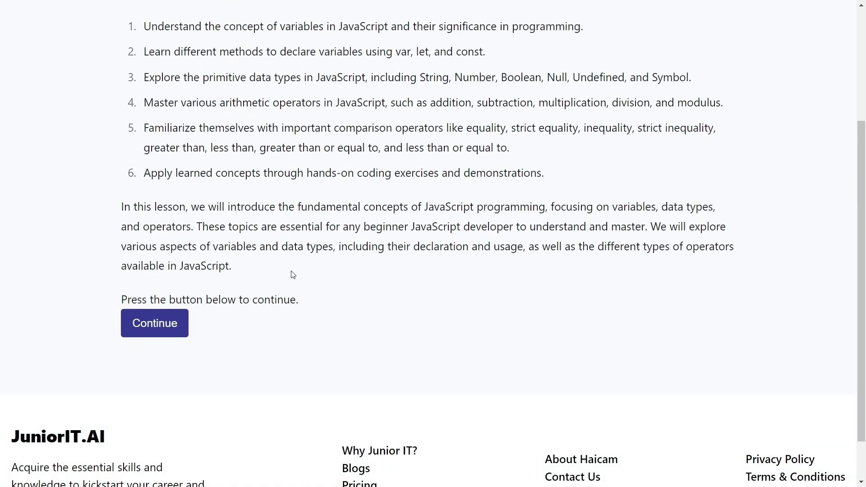
pyautogui.click(181, 325)
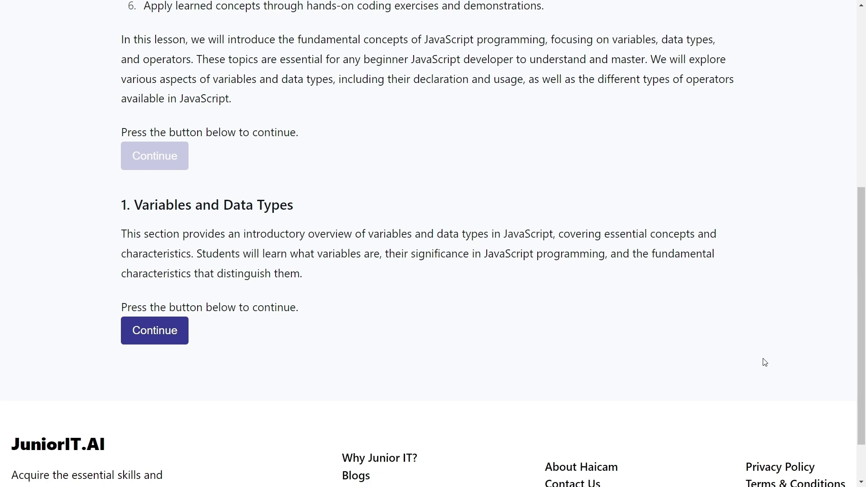
# Switch to Discord and open the ByteMate direct-message conversation.
pyautogui.hotkey('alt', 'Tab')
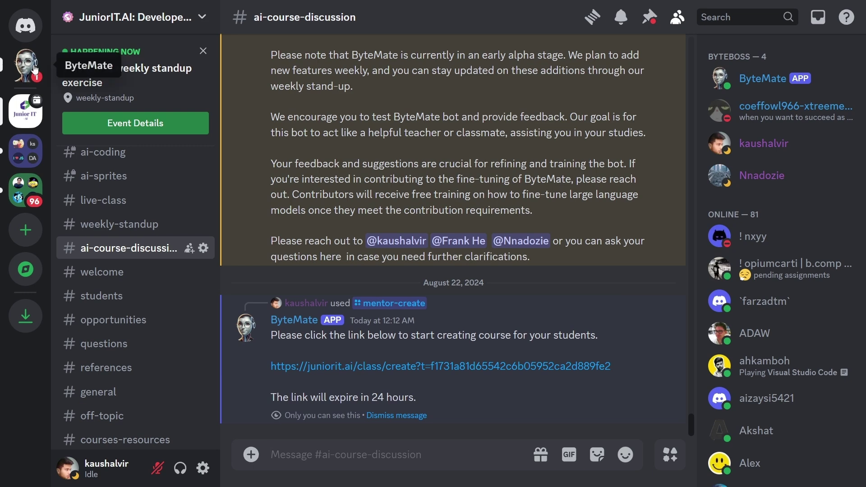
pyautogui.click(34, 70)
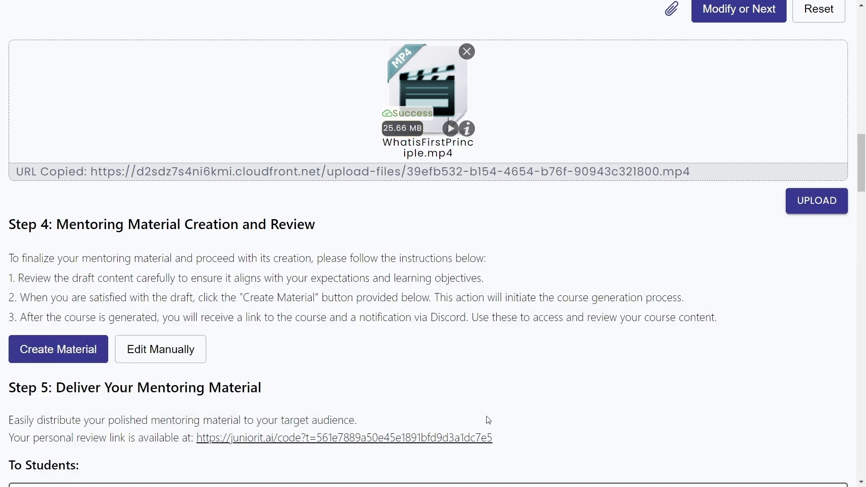
# Open the generated course code for manual editing.
pyautogui.scroll(-1, 418, 374)
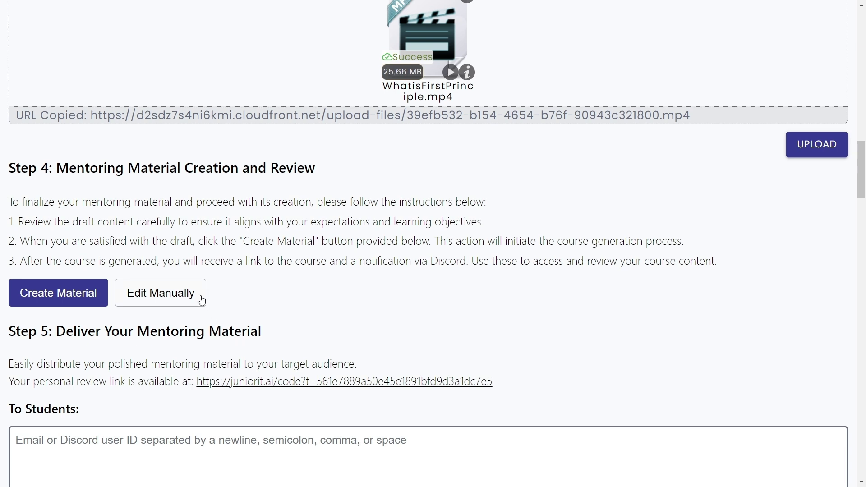
pyautogui.click(184, 297)
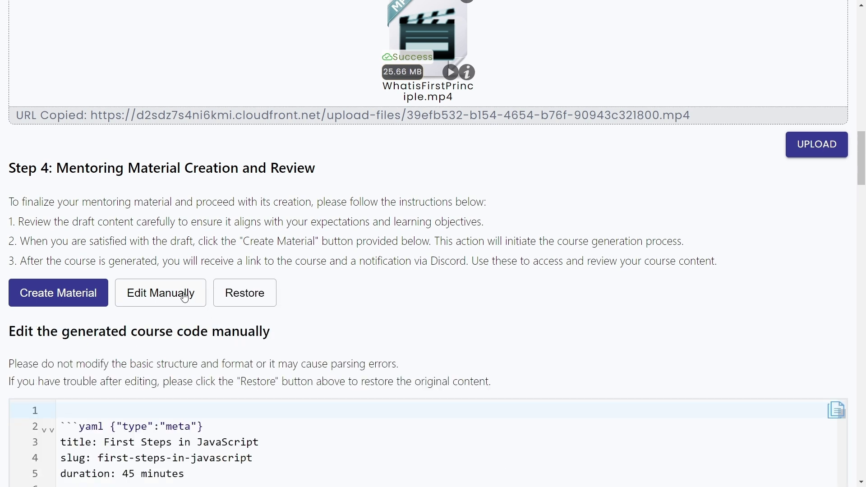
pyautogui.scroll(-1, 472, 307)
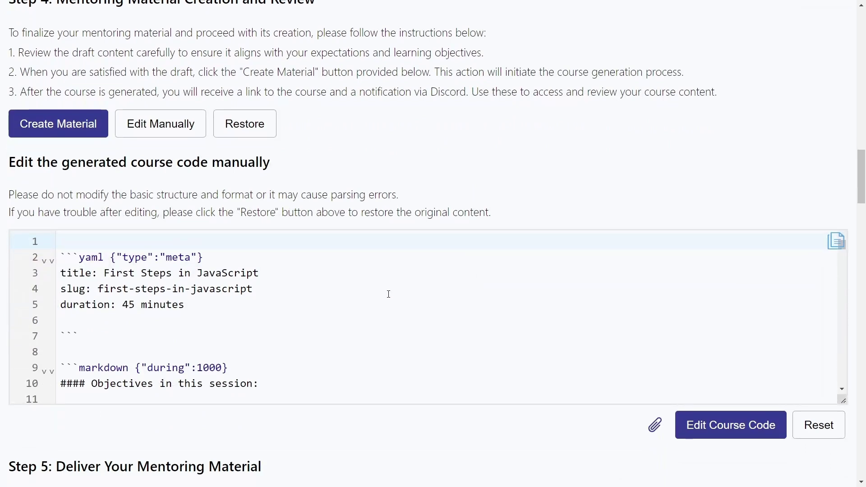
pyautogui.click(366, 295)
# Paste a yaml media block with the WhatisFirstPrinciple.mp4 URL after line 24.
pyautogui.scroll(-7, 270, 314)
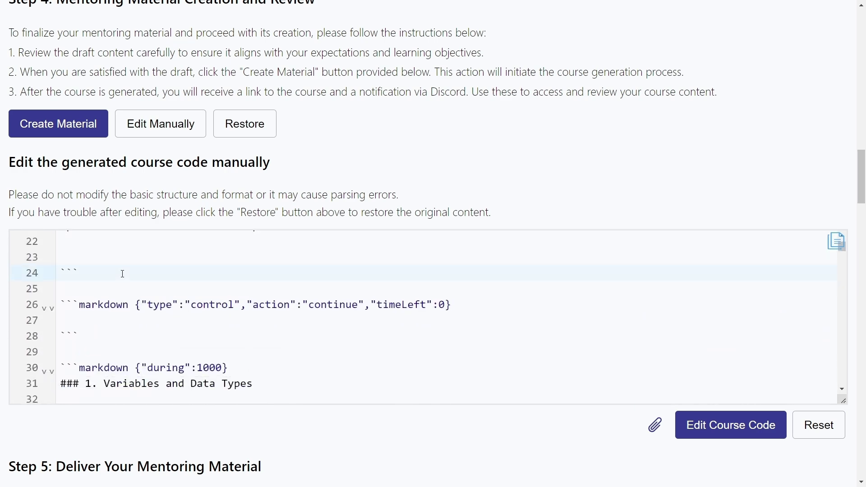
pyautogui.press('Return')
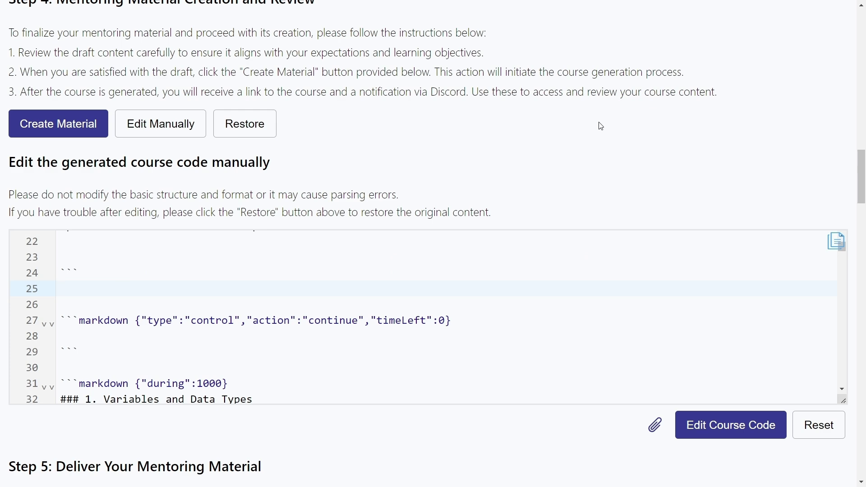
pyautogui.scroll(7, 597, 125)
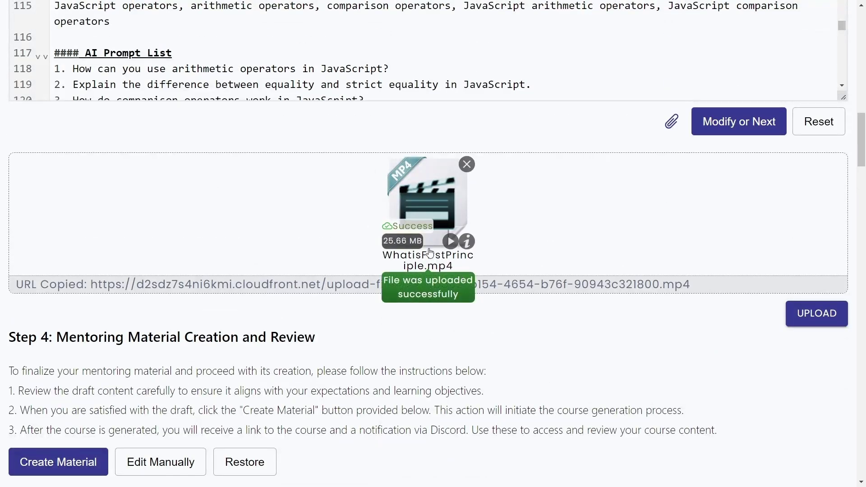
pyautogui.scroll(-7, 236, 328)
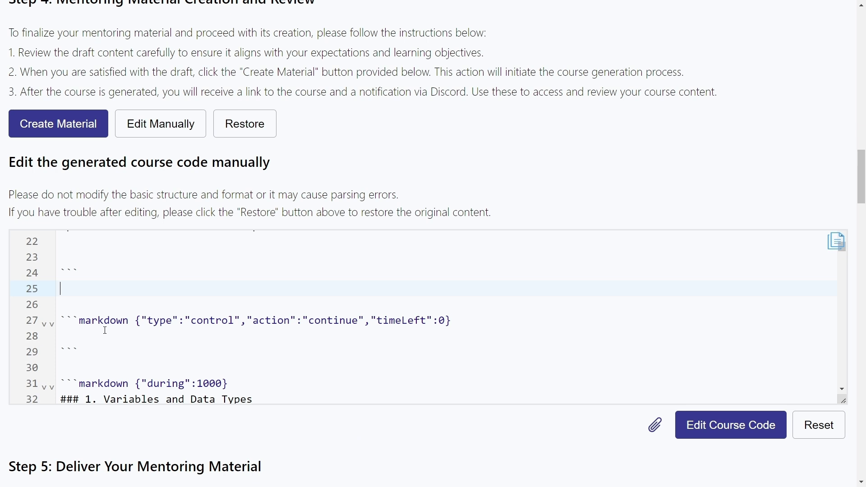
pyautogui.write('```yaml {"type":"media"} - title: null   url: ```')
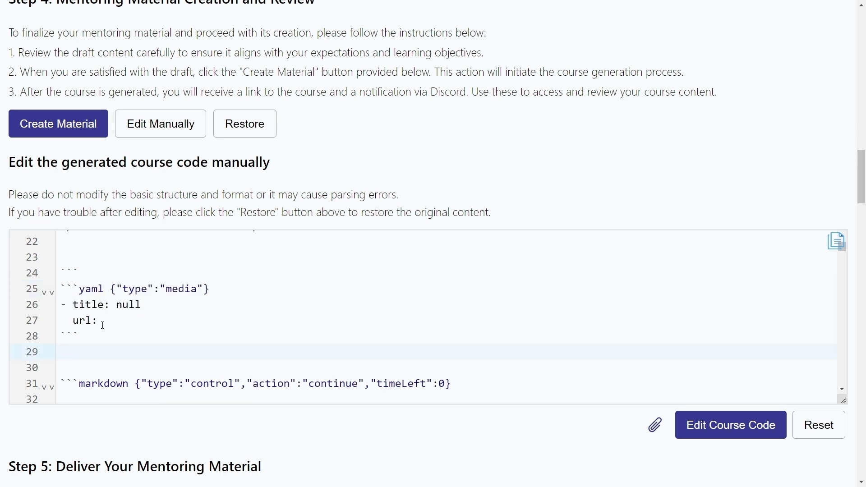
pyautogui.click(61, 284)
pyautogui.press('Return')
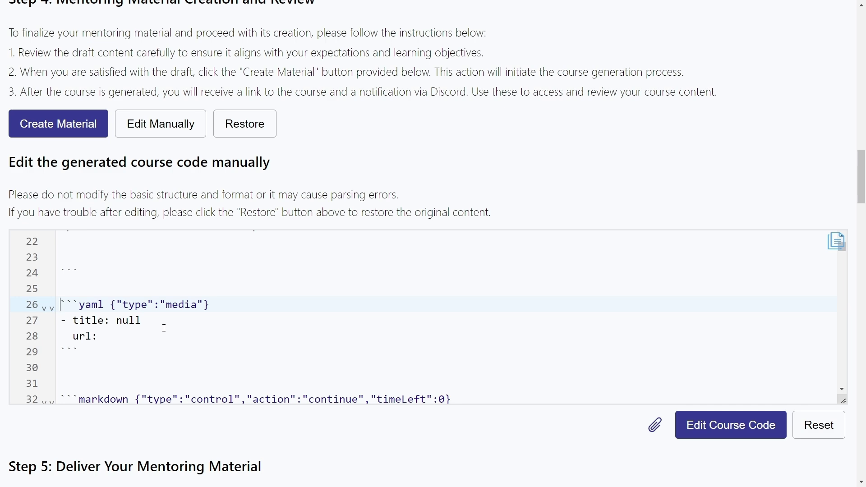
# Save the edited course code and regenerate the course.
pyautogui.scroll(2, 300, 257)
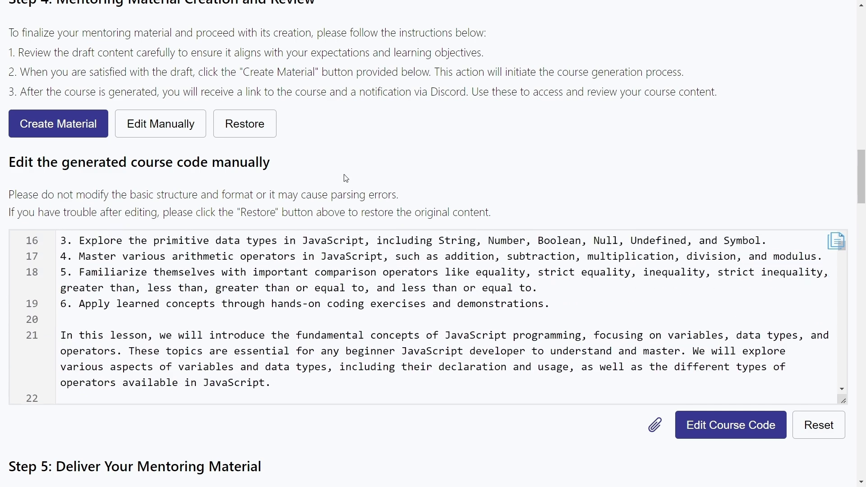
pyautogui.scroll(5, 401, 176)
pyautogui.moveTo(442, 102)
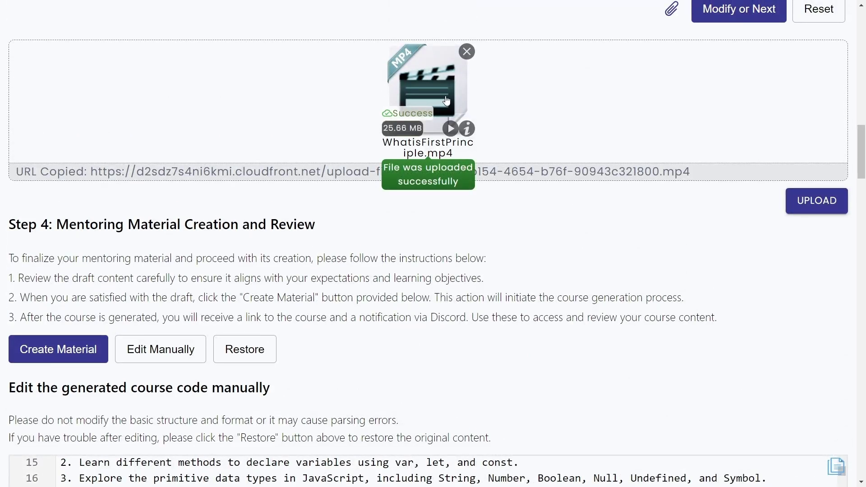
pyautogui.scroll(-4, 406, 180)
pyautogui.scroll(2, 396, 343)
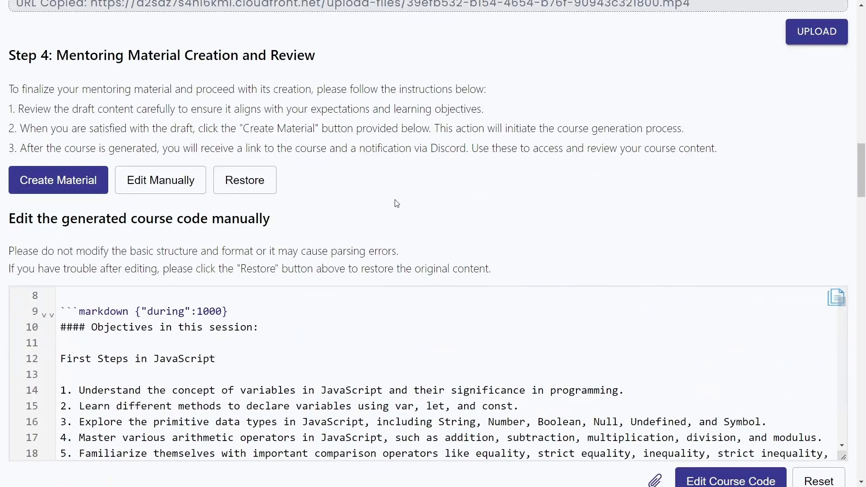
pyautogui.scroll(5, 396, 201)
pyautogui.scroll(-7, 432, 167)
pyautogui.scroll(-1, 503, 302)
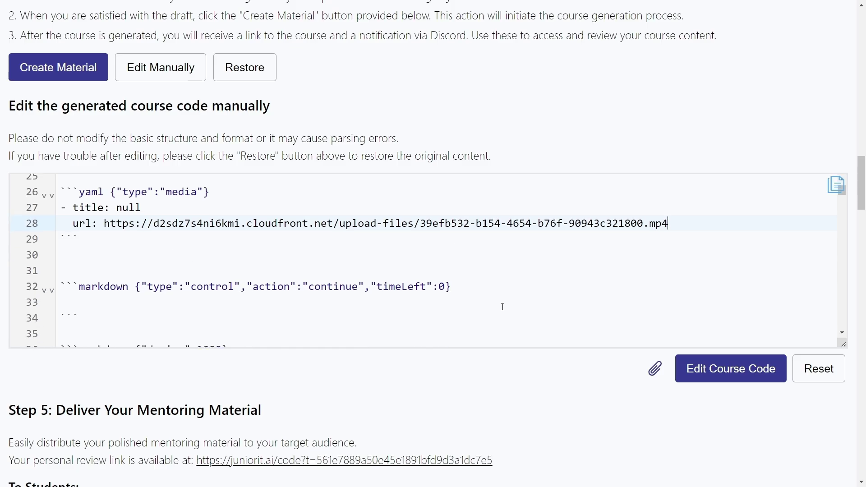
pyautogui.click(721, 377)
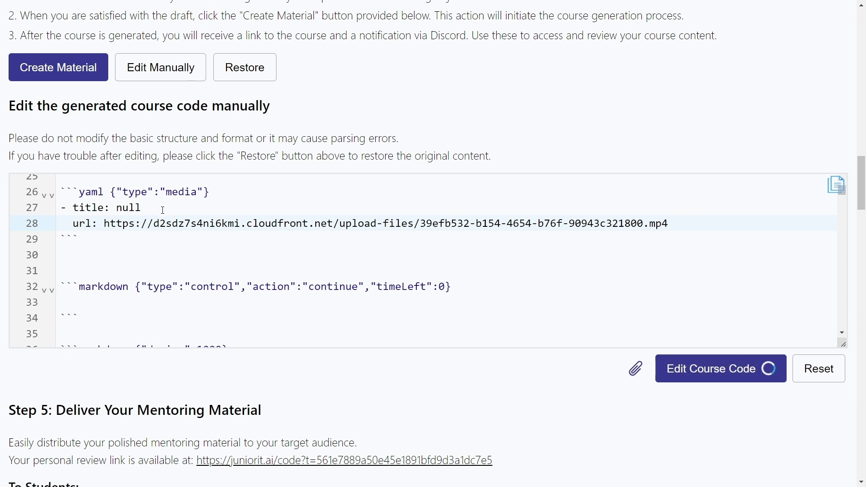
# Open the regenerated course's new review link, then return to Discord.
pyautogui.scroll(3, 268, 180)
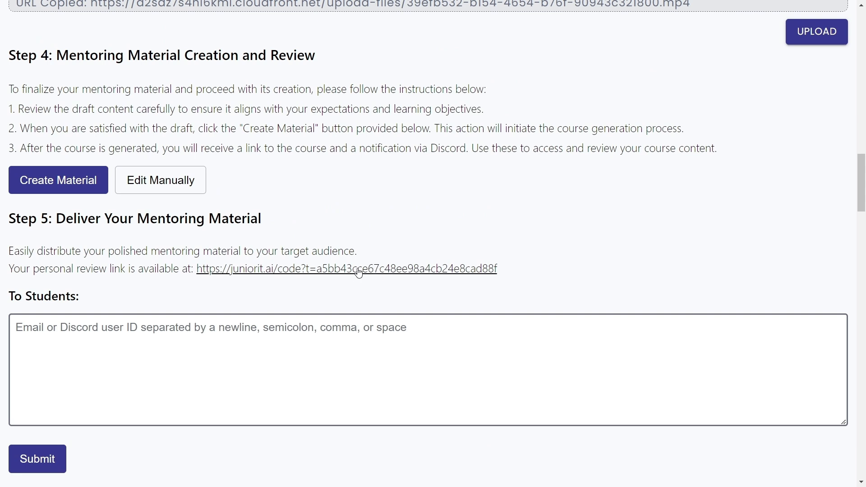
pyautogui.click(359, 270)
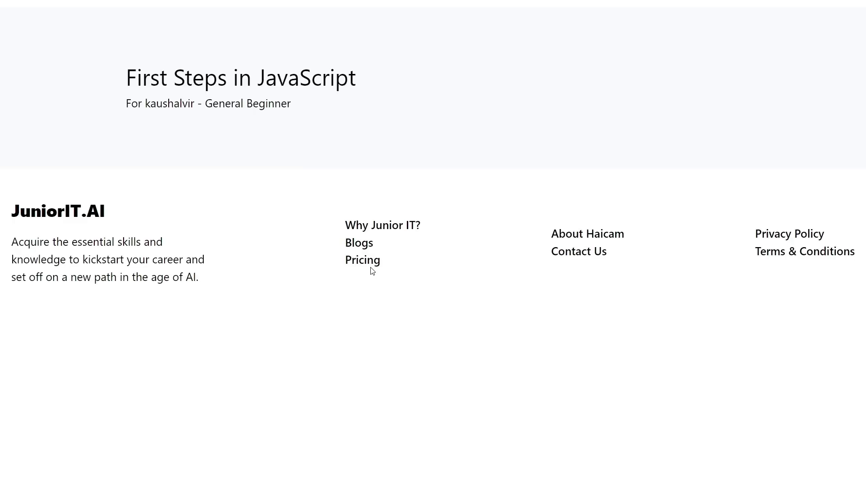
pyautogui.scroll(-7, 383, 247)
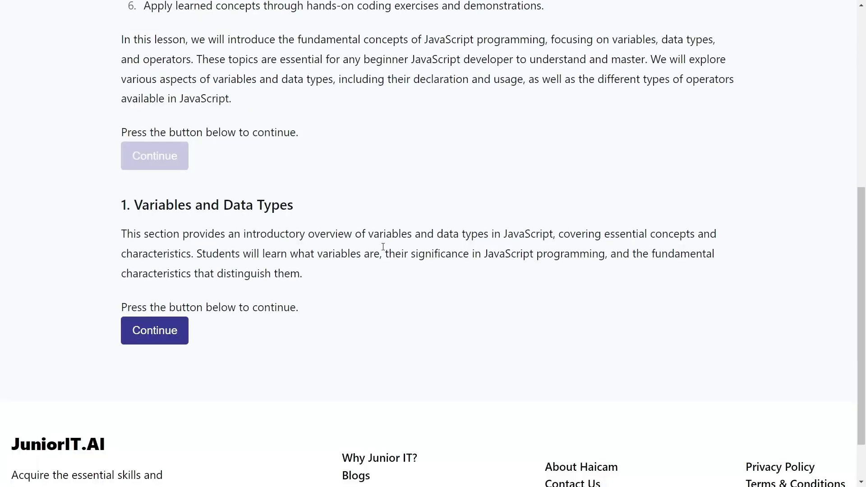
pyautogui.hotkey('alt', 'Tab')
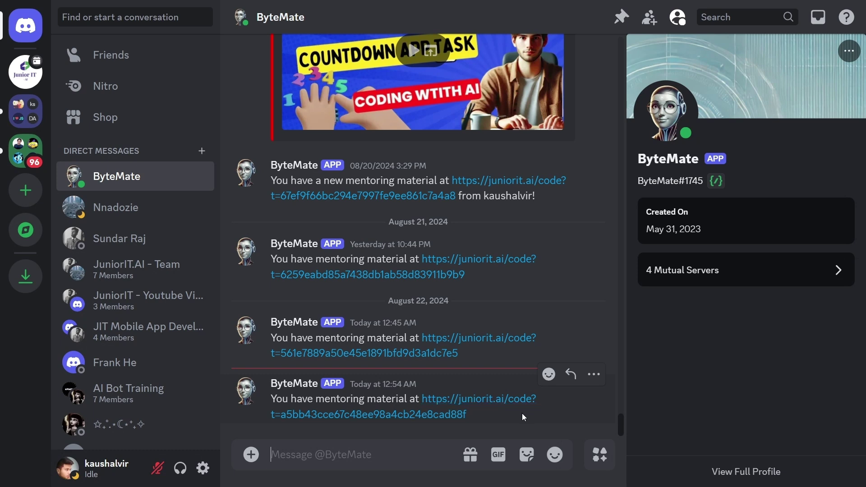
# Select the end of ByteMate's newest link to compare it with the review link.
pyautogui.moveTo(482, 422); pyautogui.dragTo(280, 418)
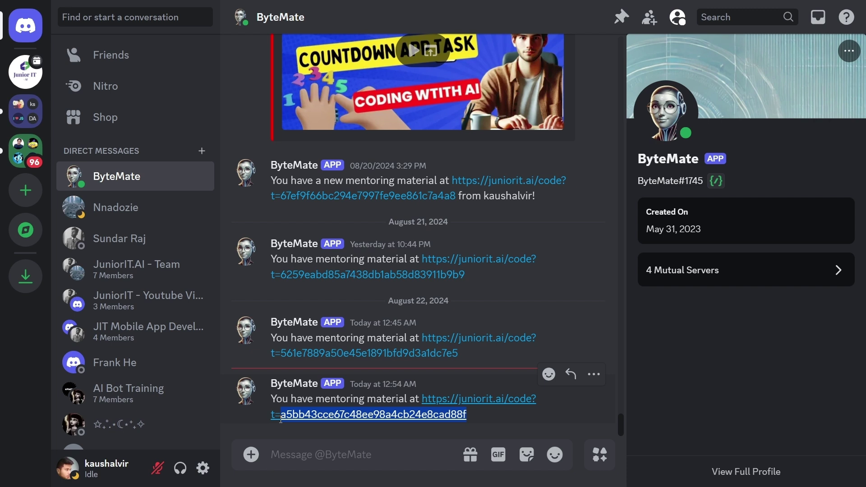
pyautogui.moveTo(281, 419); pyautogui.dragTo(365, 410)
pyautogui.click(284, 423)
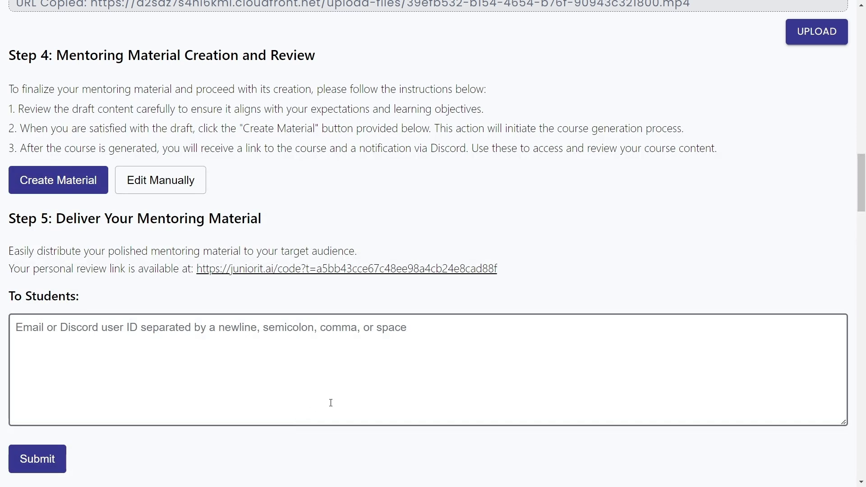
# Enter the student's email address, followed by a comma, in the To Students box.
pyautogui.scroll(1, 445, 236)
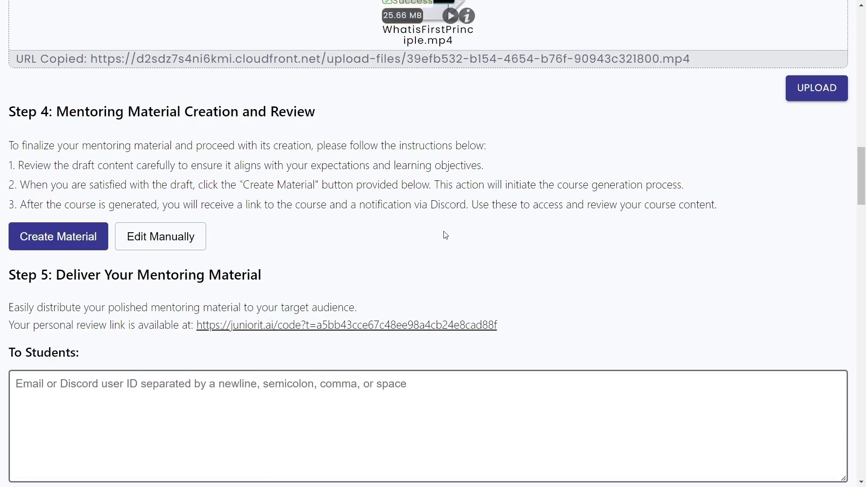
pyautogui.scroll(-1, 446, 271)
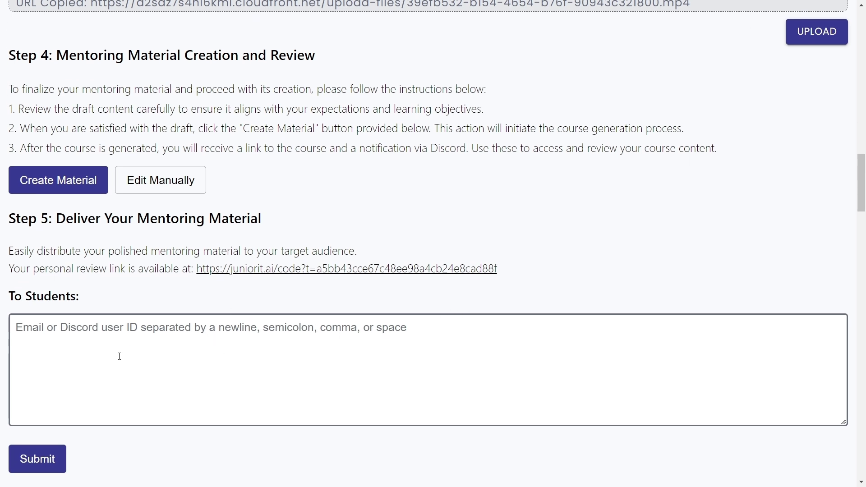
pyautogui.click(41, 336)
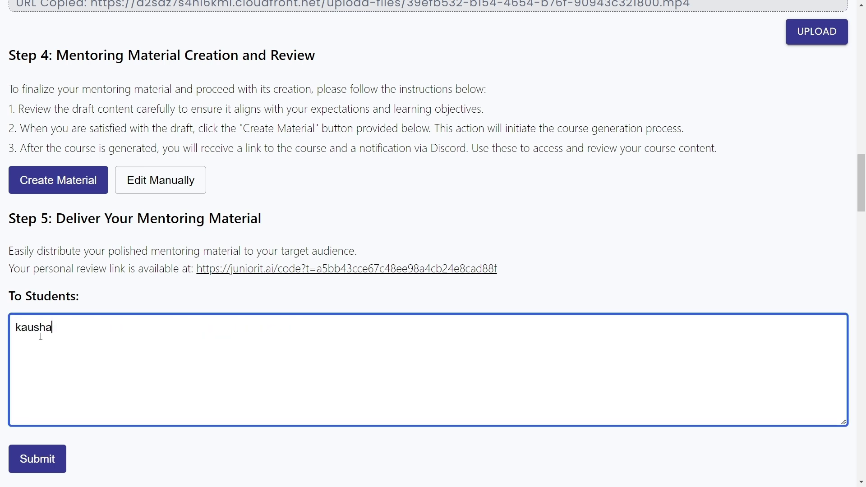
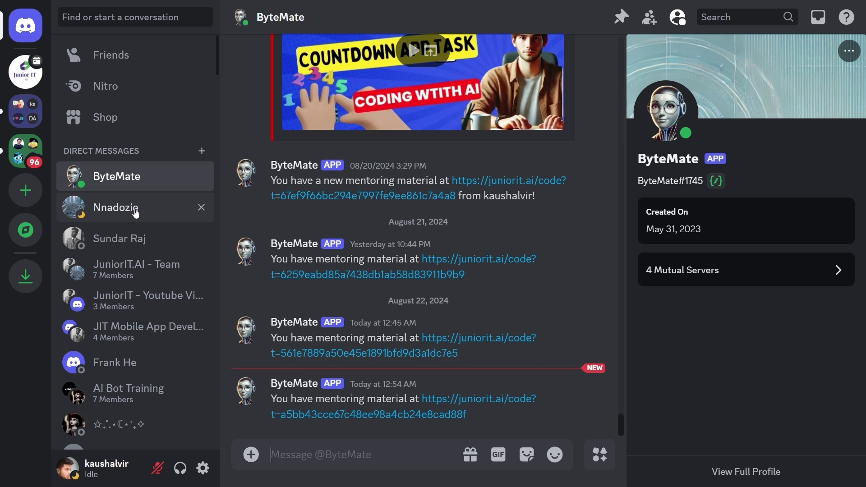
# Copy the student's Discord user ID from their Direct Messages entry.
pyautogui.rightClick(136, 212)
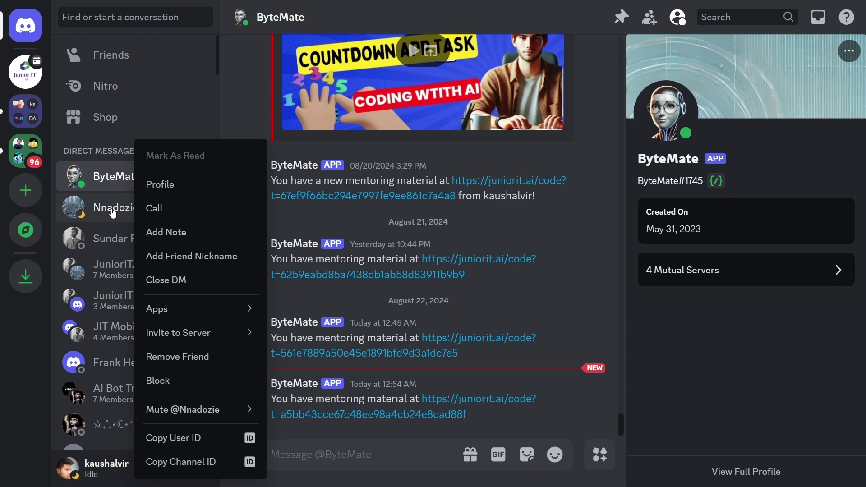
pyautogui.click(201, 446)
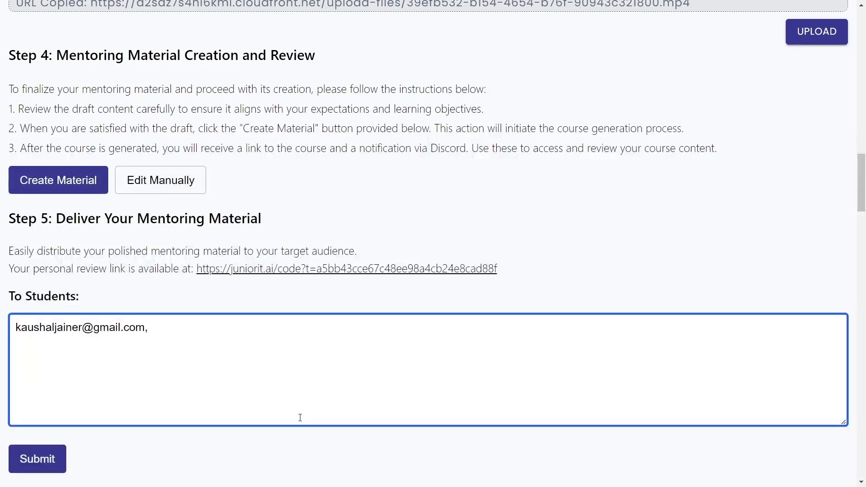
# Add the student's Discord user ID after the email and submit the delivery.
pyautogui.hotkey('ctrl', 'v')
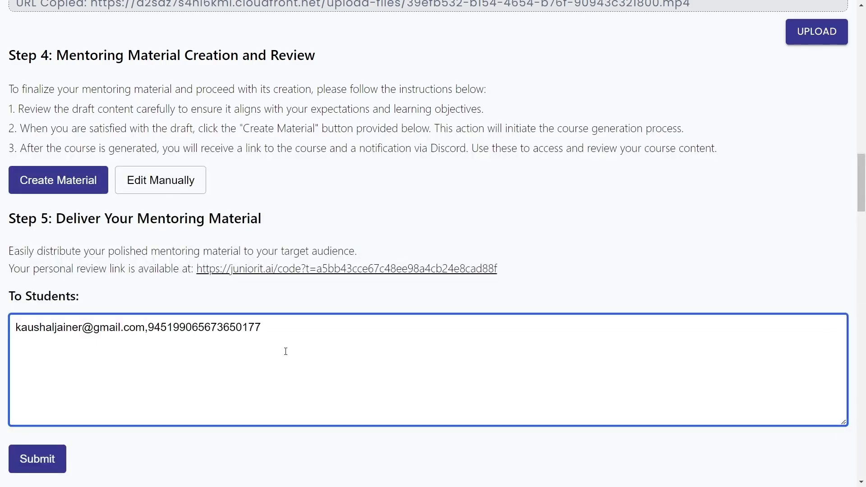
pyautogui.moveTo(285, 326); pyautogui.dragTo(162, 359)
pyautogui.click(38, 461)
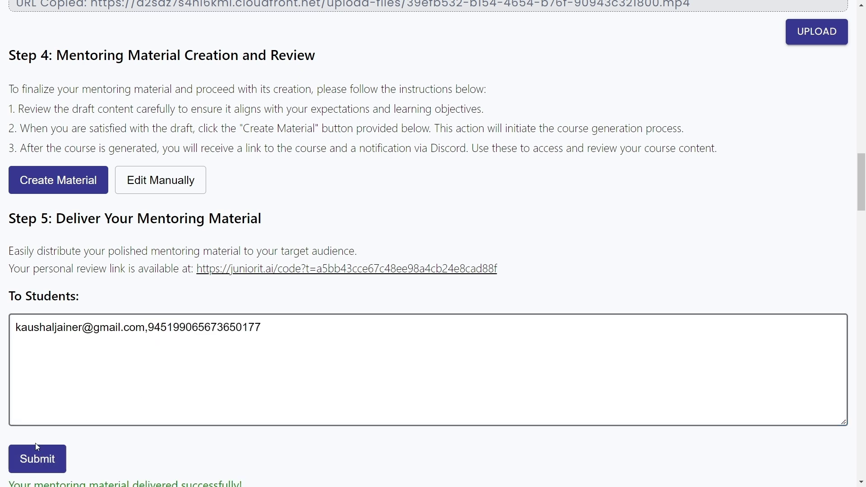
pyautogui.scroll(-1, 138, 423)
pyautogui.scroll(-1, 138, 423)
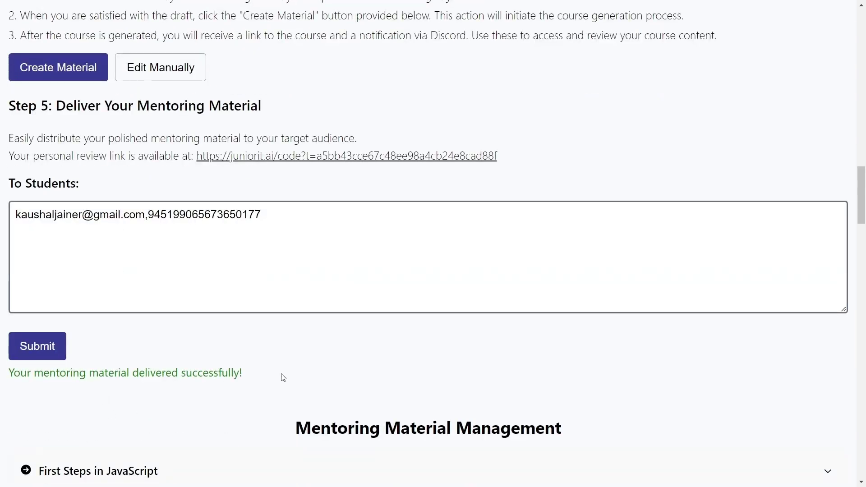
pyautogui.moveTo(275, 374); pyautogui.dragTo(7, 380)
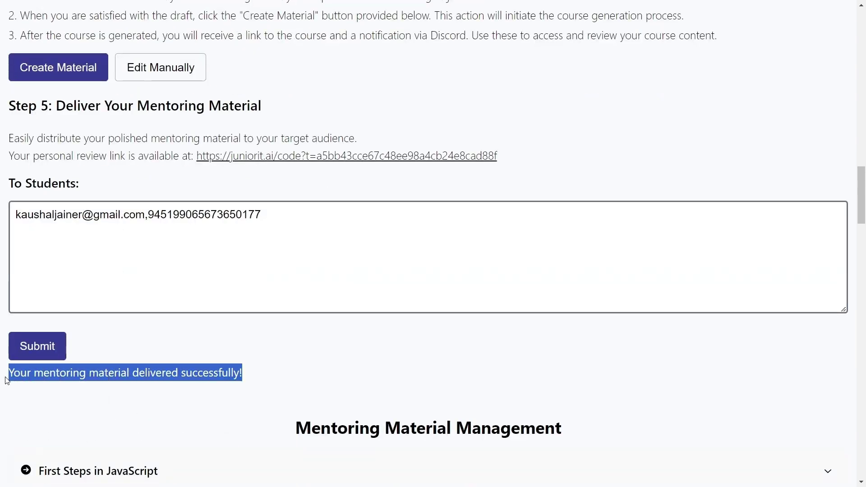
pyautogui.click(79, 414)
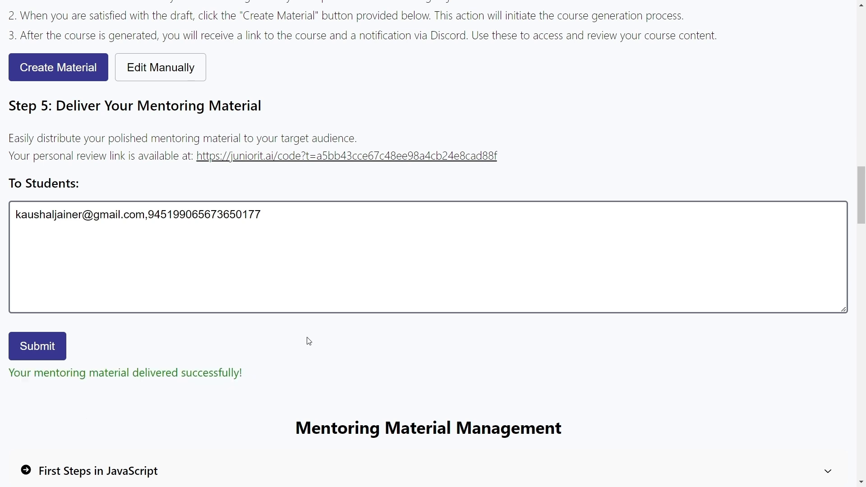
# Expand First Steps in JavaScript under Mentoring Material Management and choose Edit or Assign.
pyautogui.scroll(-2, 325, 360)
pyautogui.scroll(-1, 499, 351)
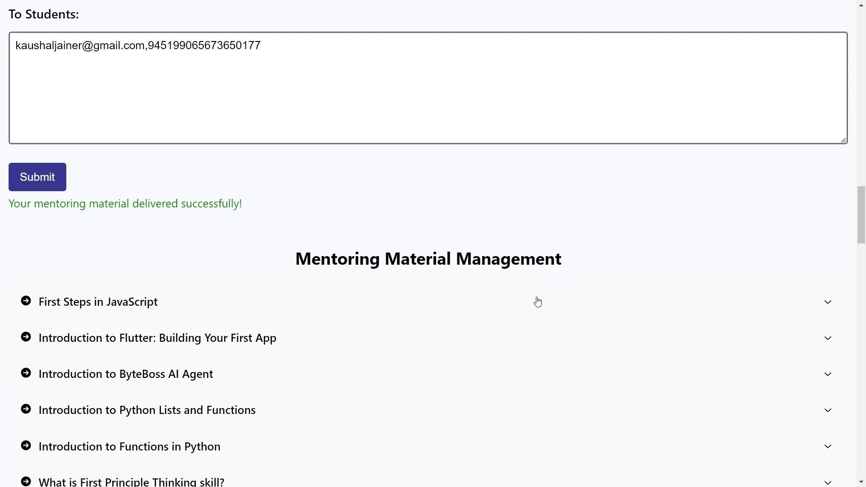
pyautogui.click(478, 303)
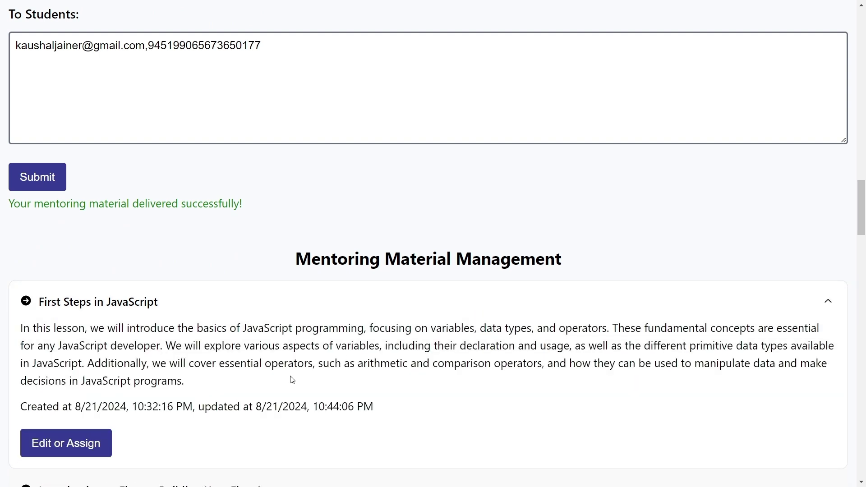
pyautogui.scroll(-1, 291, 377)
pyautogui.click(95, 394)
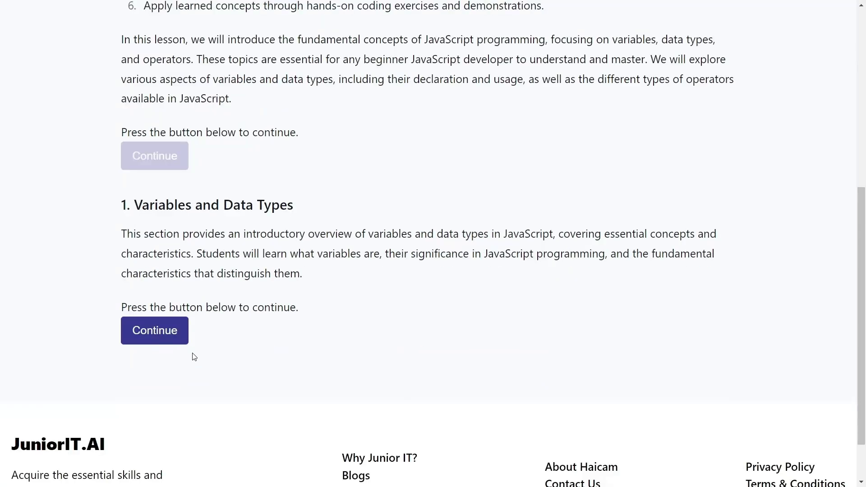
pyautogui.hotkey('alt', 'Tab')
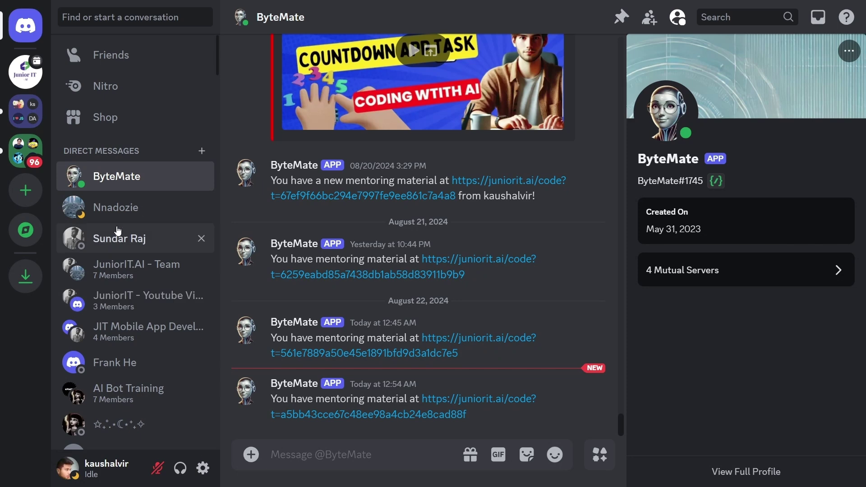
# Start the /mentor-assign command in #ai-course-discussion.
pyautogui.click(24, 75)
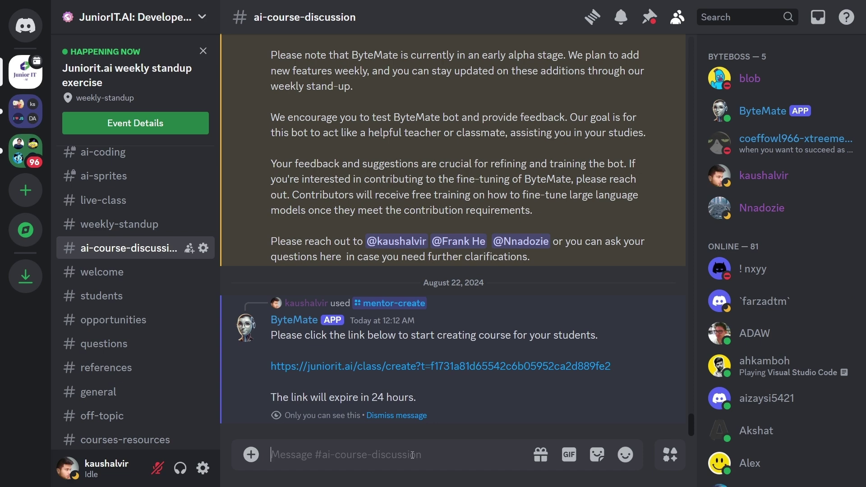
pyautogui.write('/')
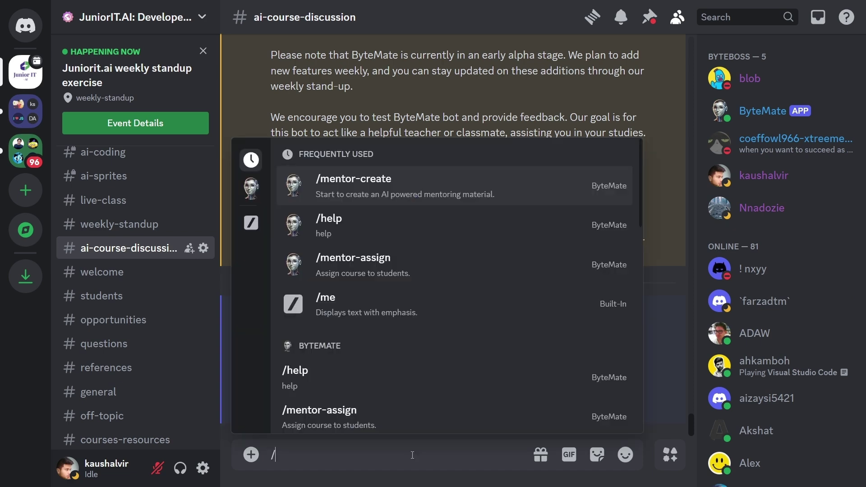
pyautogui.write('m')
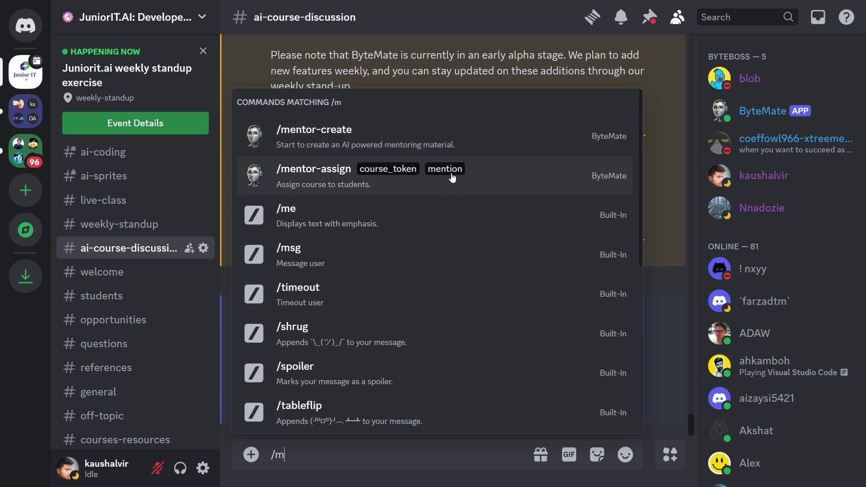
pyautogui.click(462, 178)
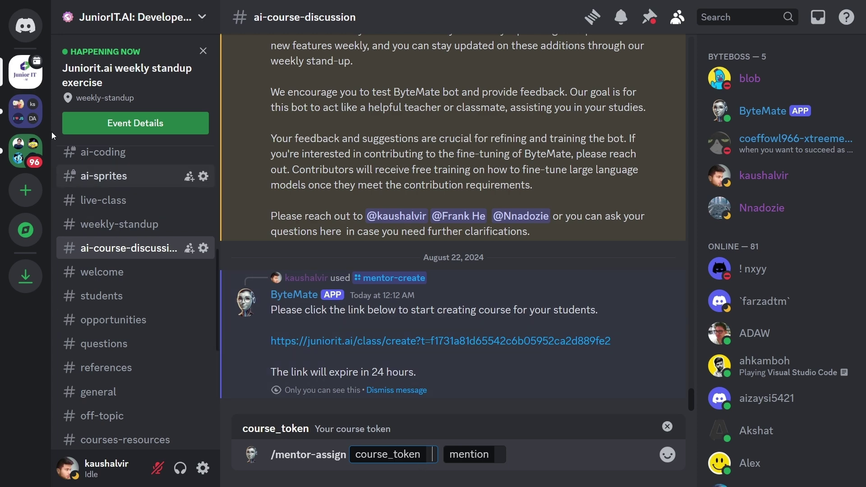
# Select the course token in ByteMate's newest link.
pyautogui.click(31, 23)
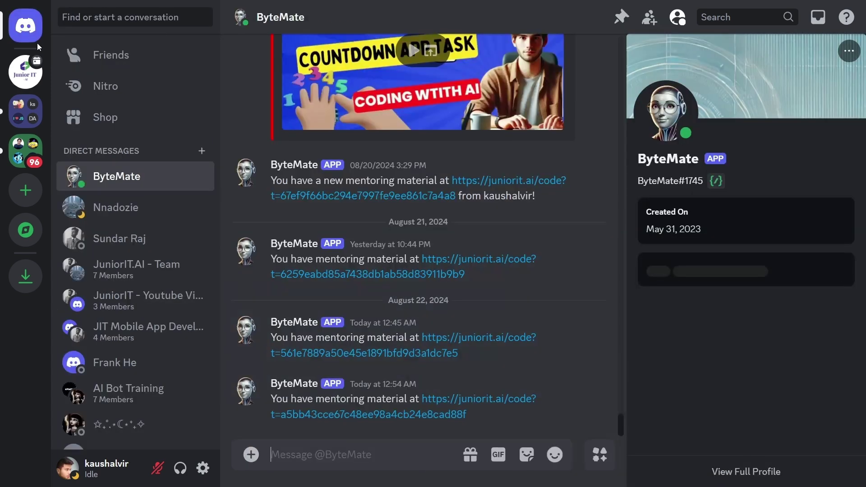
pyautogui.click(135, 176)
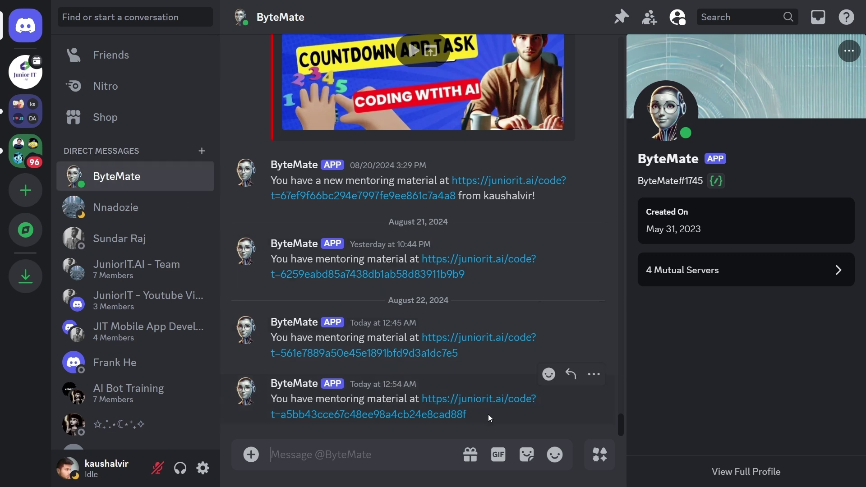
pyautogui.moveTo(485, 417); pyautogui.dragTo(281, 421)
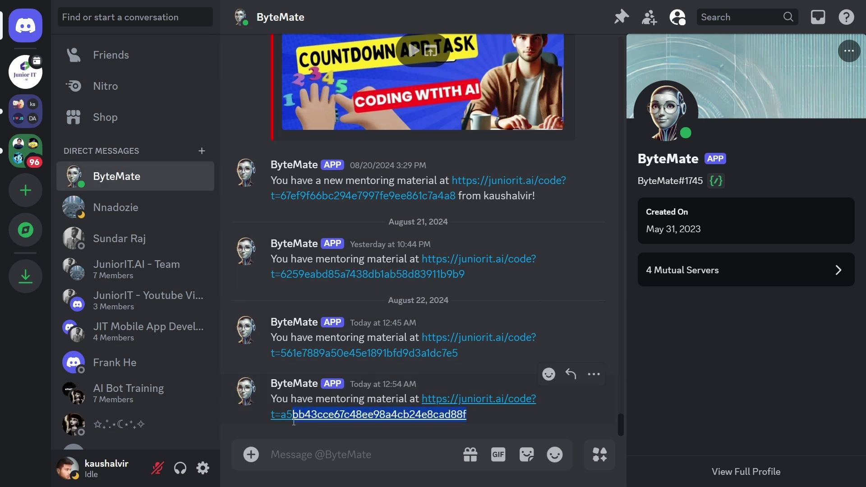
pyautogui.doubleClick(281, 419)
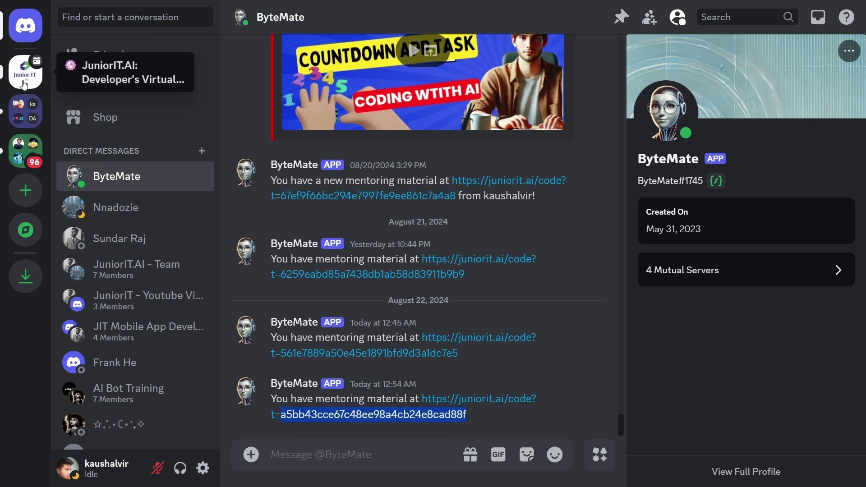
# Paste the token into course_token, mention the student, and send /mentor-assign.
pyautogui.click(25, 71)
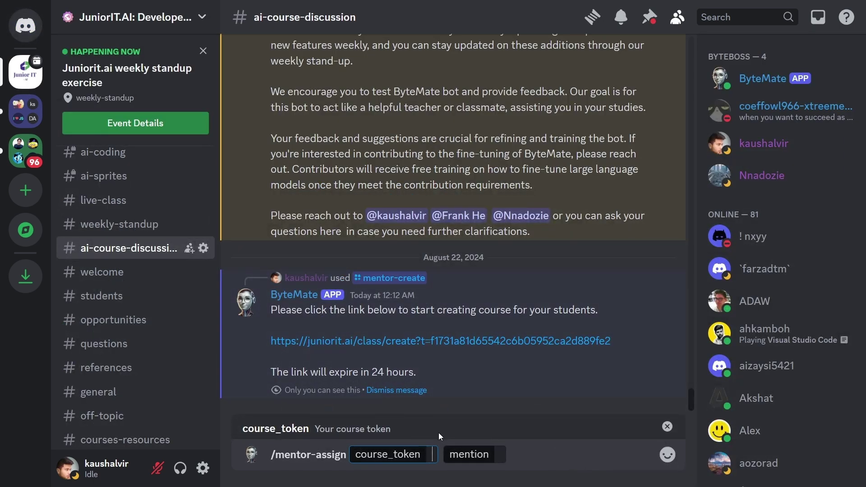
pyautogui.hotkey('ctrl', 'v')
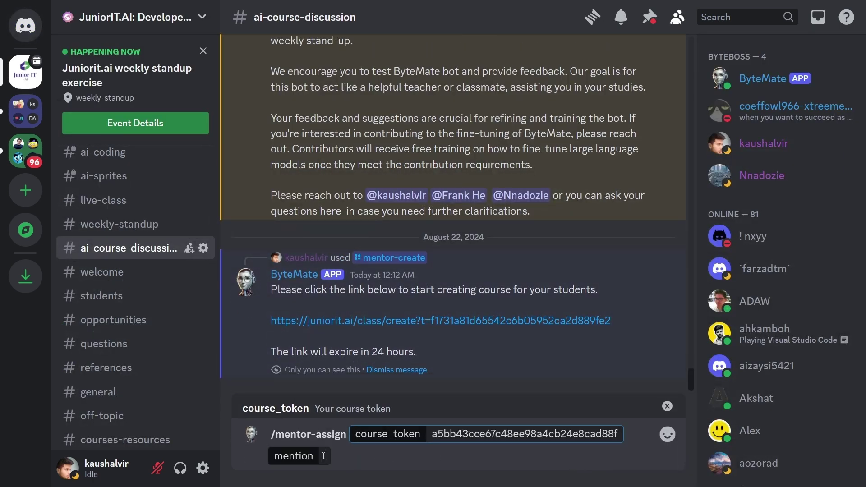
pyautogui.click(324, 456)
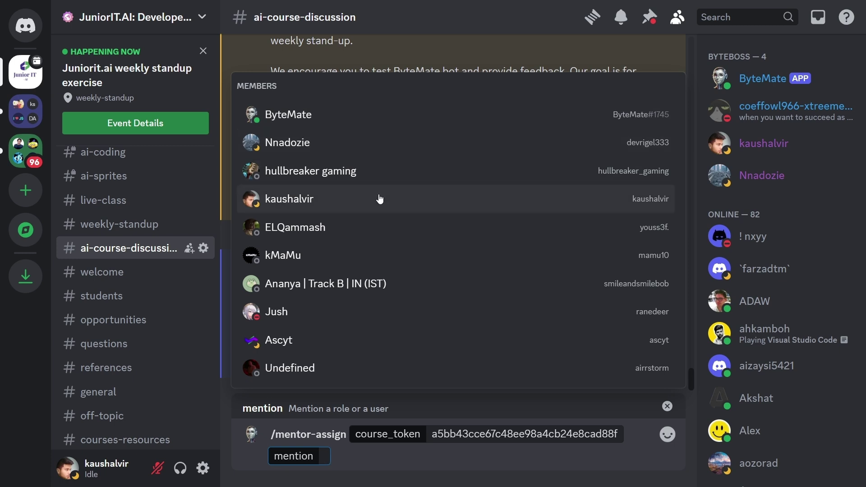
pyautogui.click(356, 146)
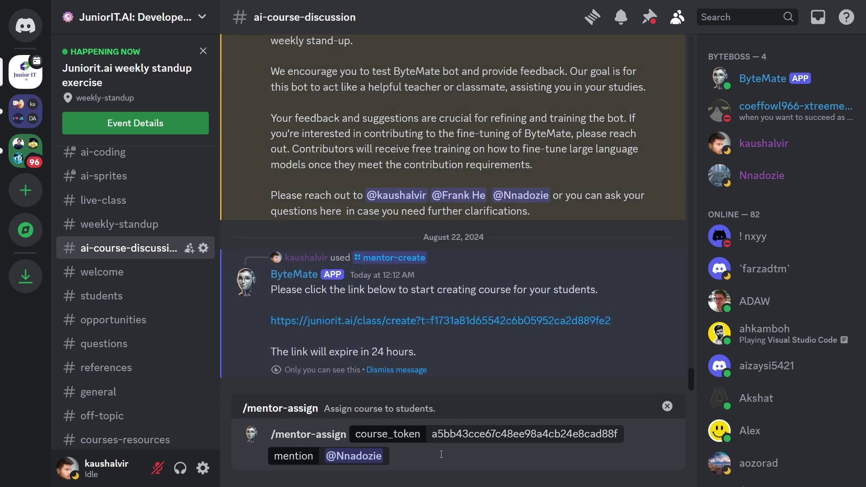
pyautogui.press('Return')
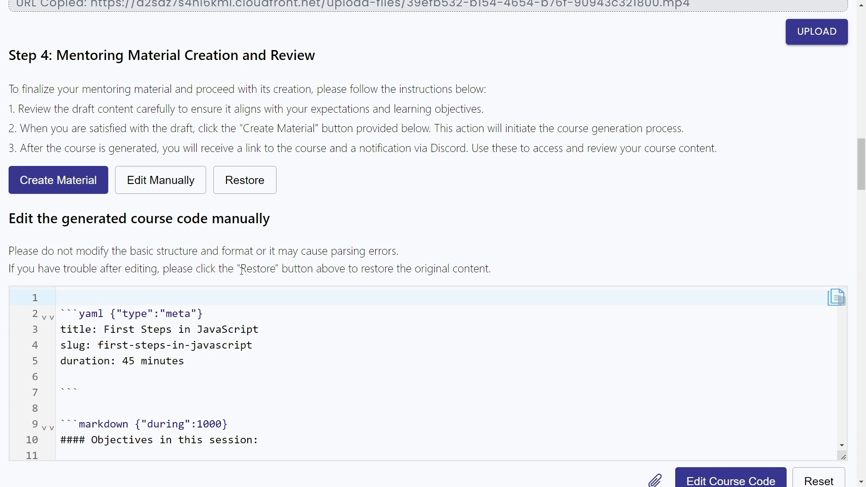
pyautogui.moveTo(163, 269); pyautogui.dragTo(506, 283)
pyautogui.click(526, 270)
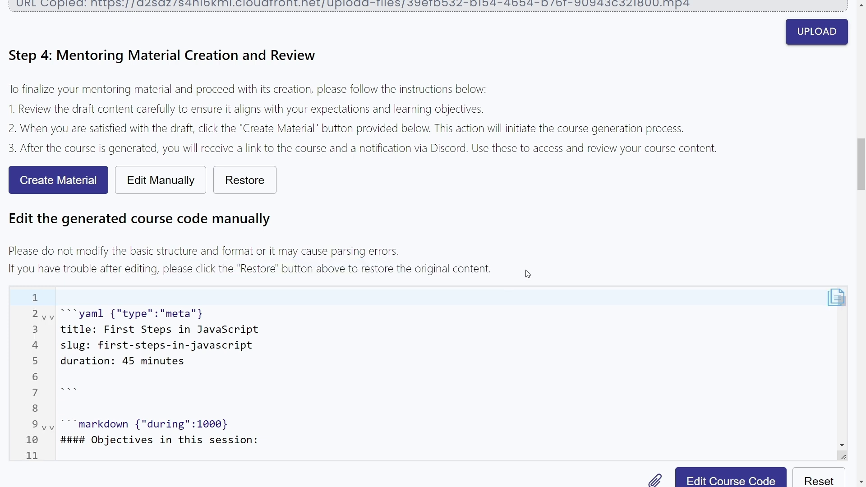